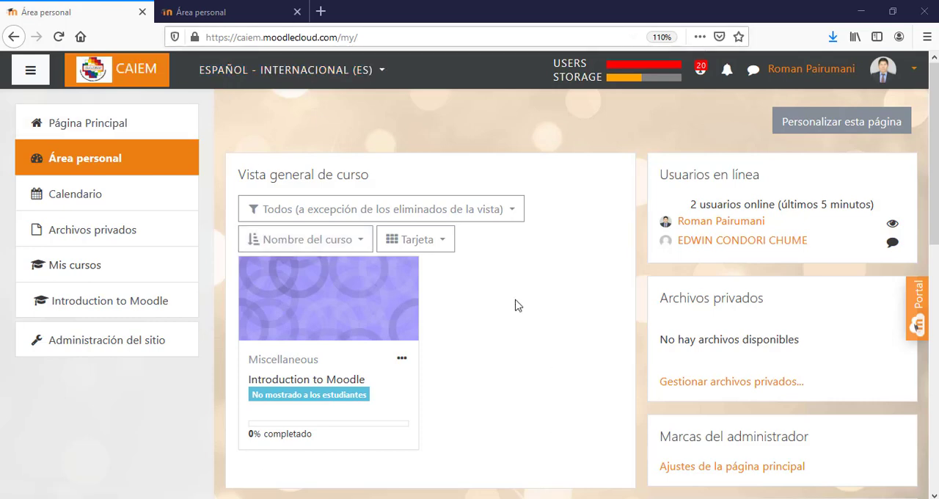
- Open the site home page of the aprendohaciendo.milaulas.com Moodle and the main page of the CAIEM Moodle
click(212, 10)
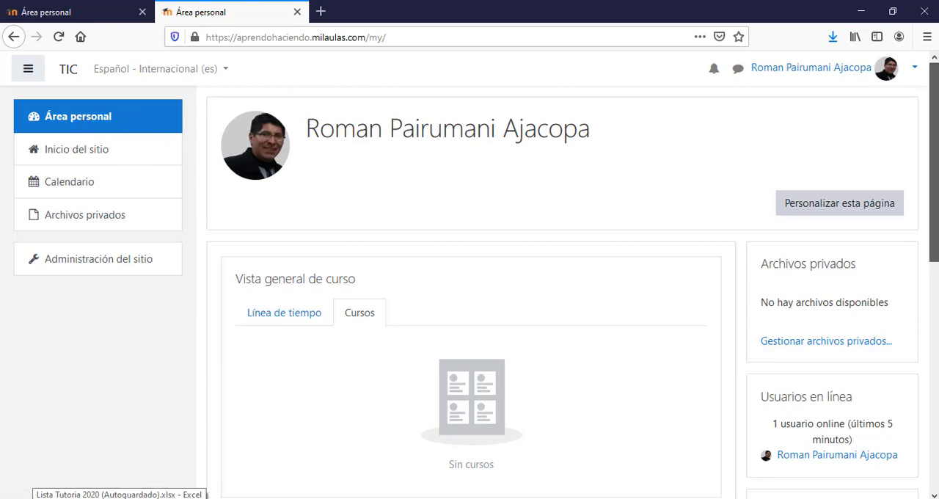
scroll(910, 386, down, 6)
scroll(928, 266, up, 6)
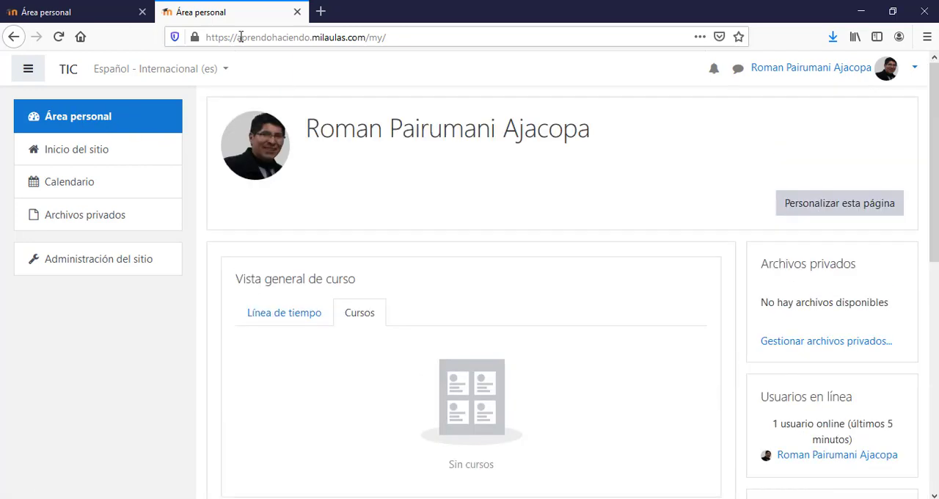
click(36, 160)
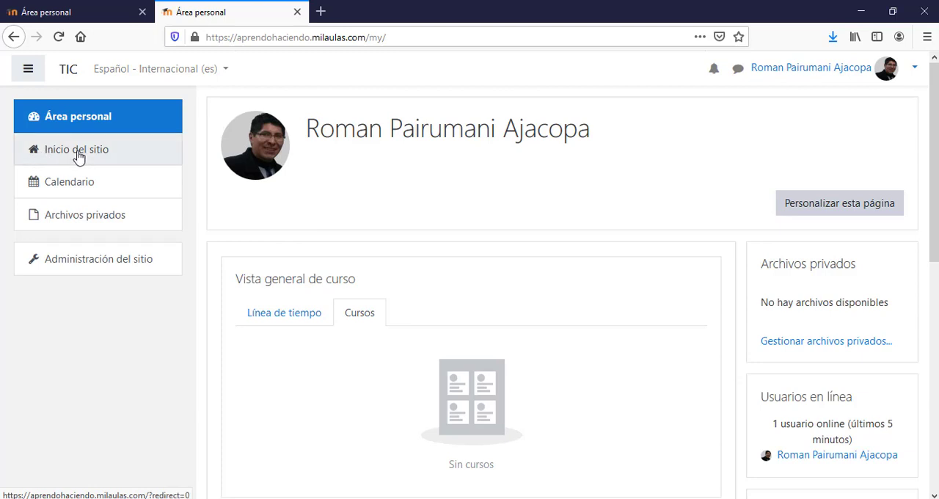
click(88, 10)
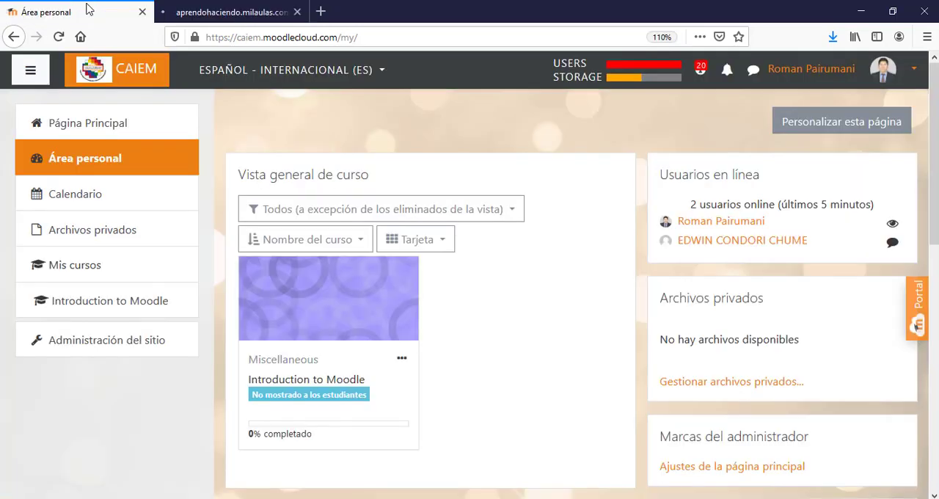
click(82, 130)
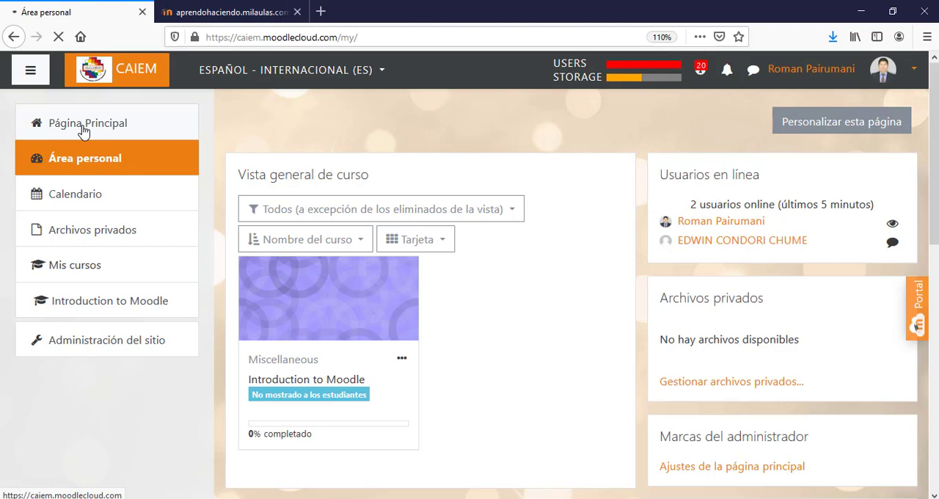
- Open the form for adding another course on the aprendohaciendo.milaulas.com site
click(238, 11)
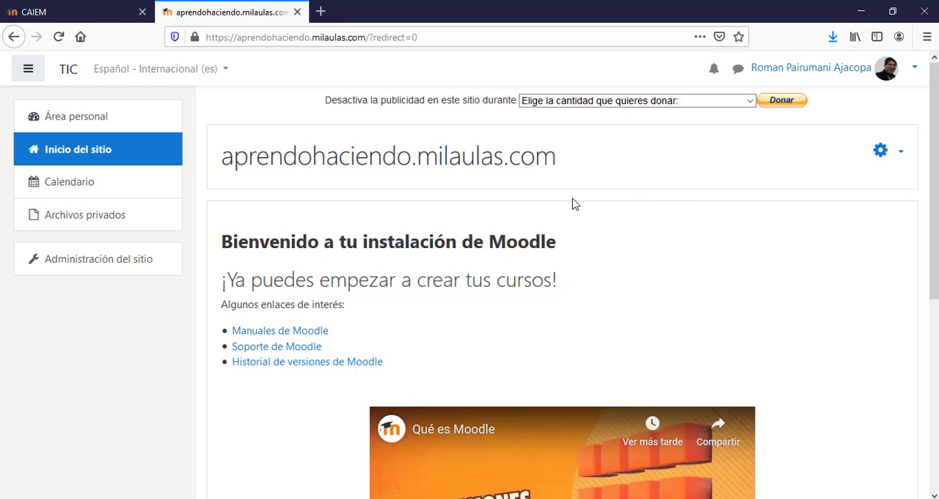
drag(936, 177, 936, 346)
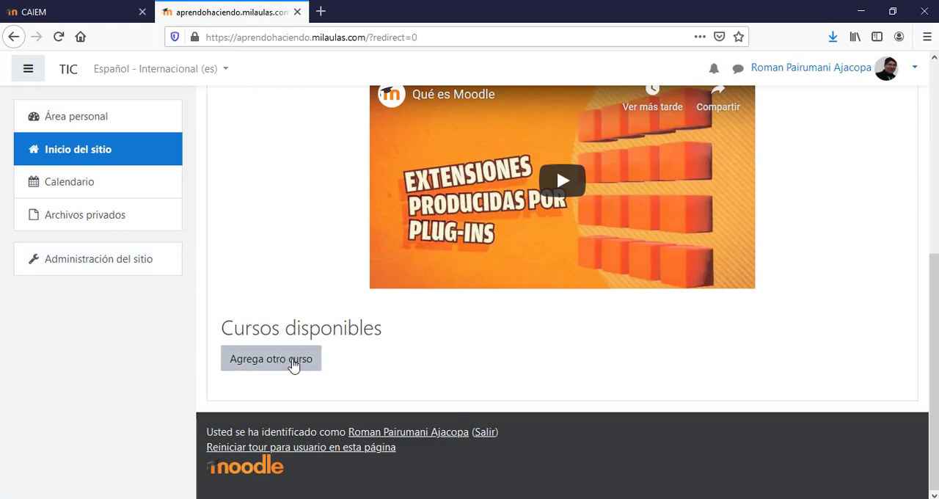
click(273, 365)
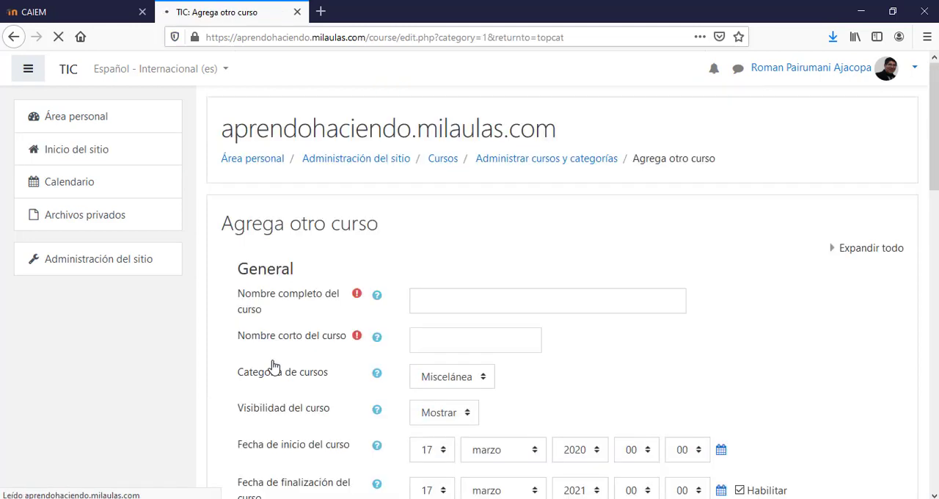
drag(932, 140, 937, 187)
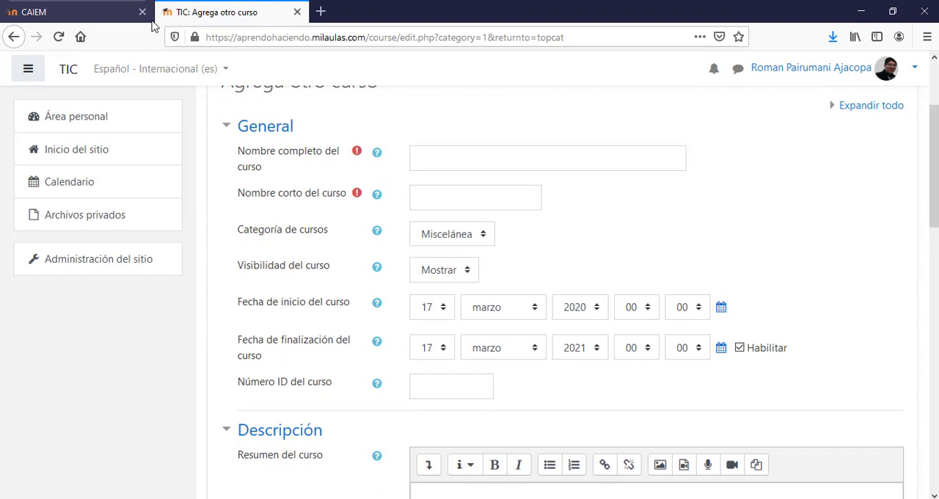
- Review the available courses on the CAIEM main page and turn on editing there
click(106, 13)
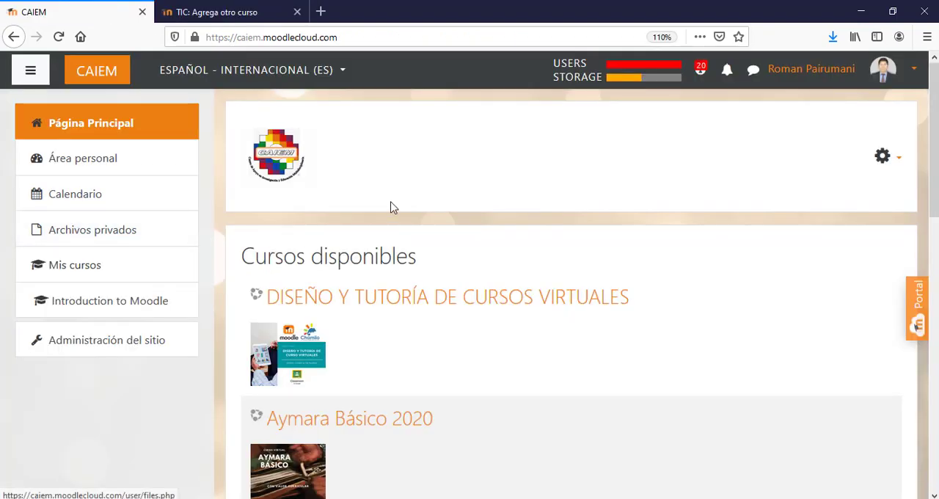
drag(937, 166, 926, 432)
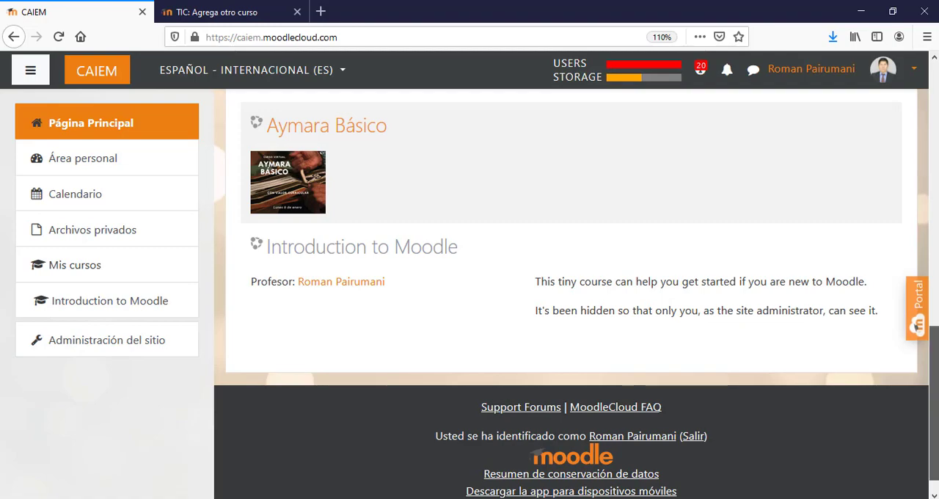
scroll(783, 299, up, 10)
scroll(572, 294, up, 3)
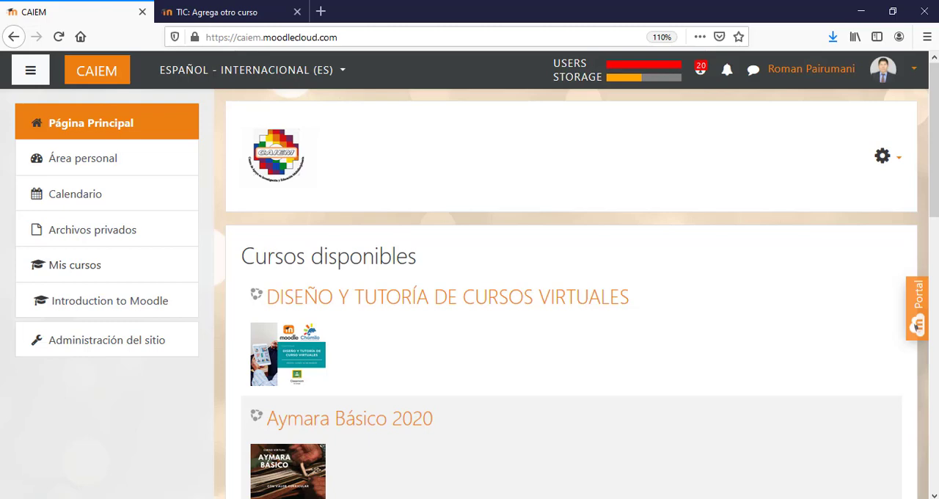
click(899, 160)
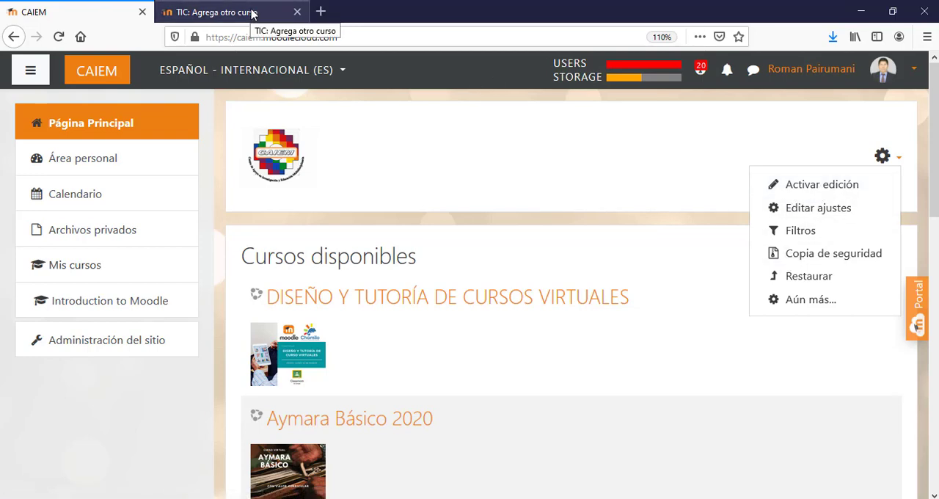
click(813, 189)
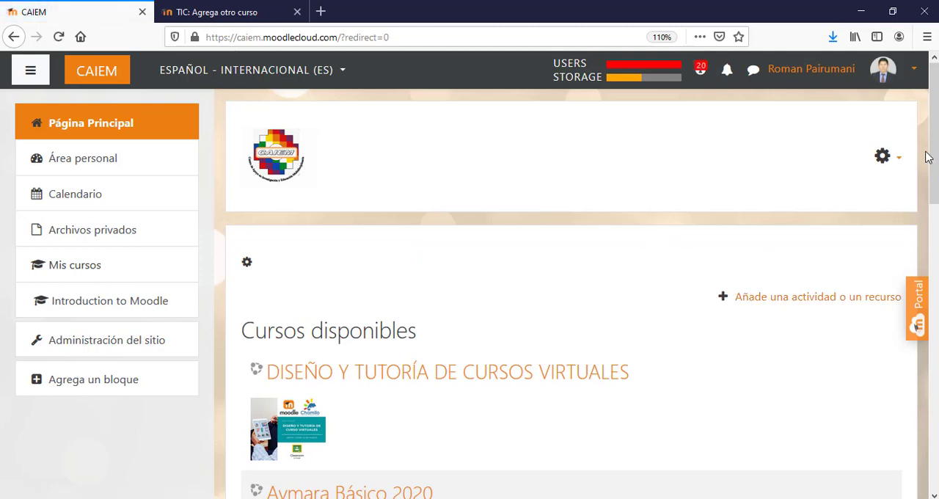
- Open the form for adding another course on the CAIEM site and look over its fields
scroll(917, 327, down, 3)
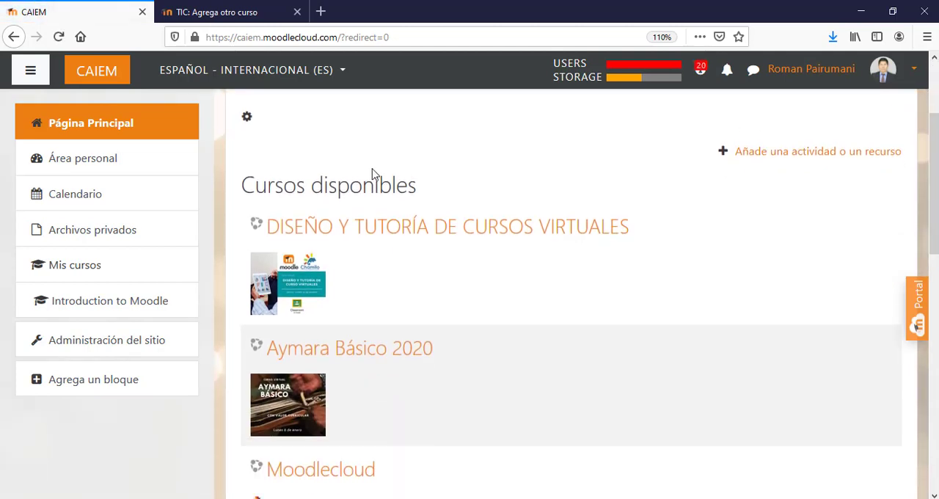
drag(936, 224, 937, 464)
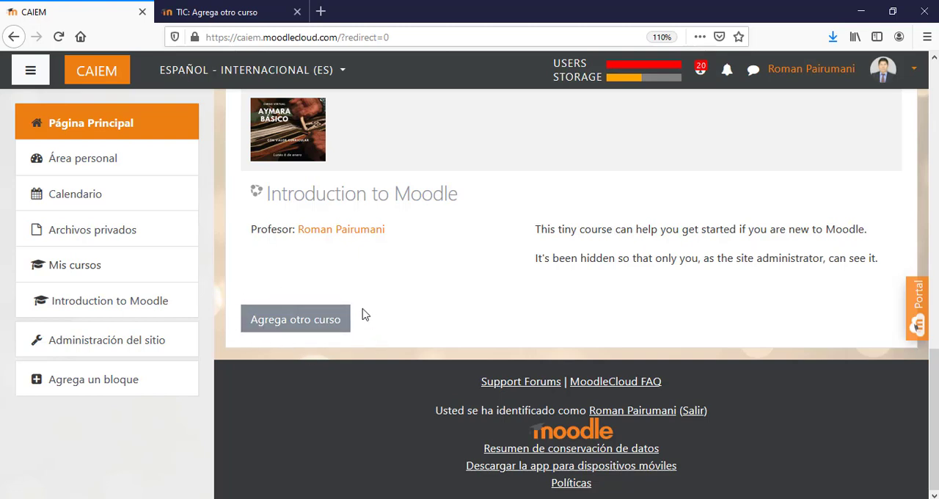
click(292, 323)
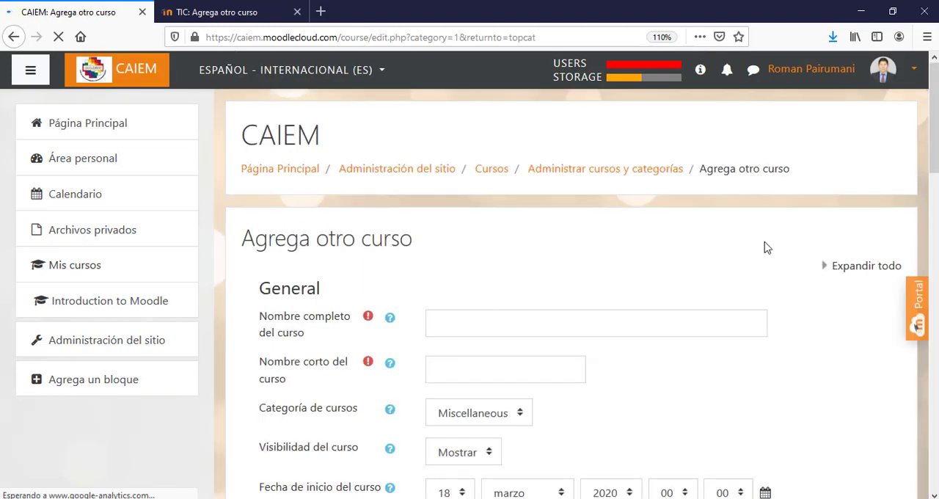
scroll(938, 323, down, 7)
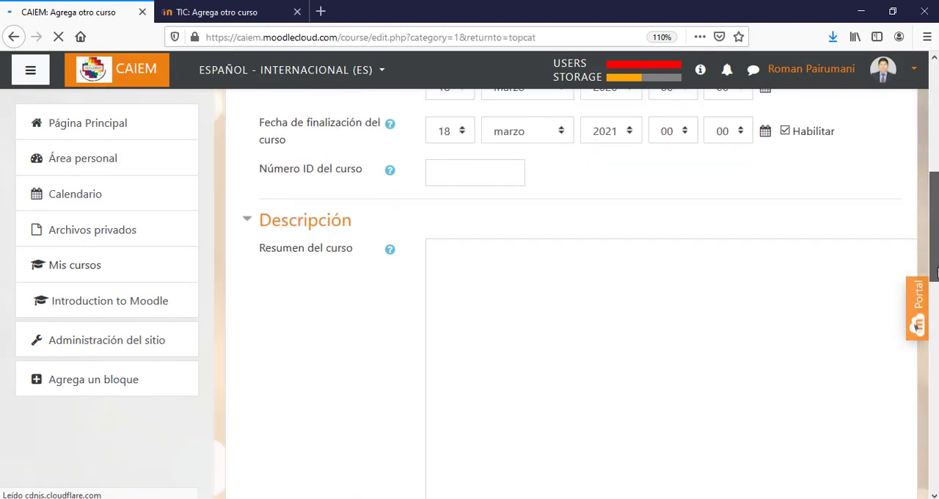
scroll(937, 323, down, 4)
scroll(937, 323, up, 8)
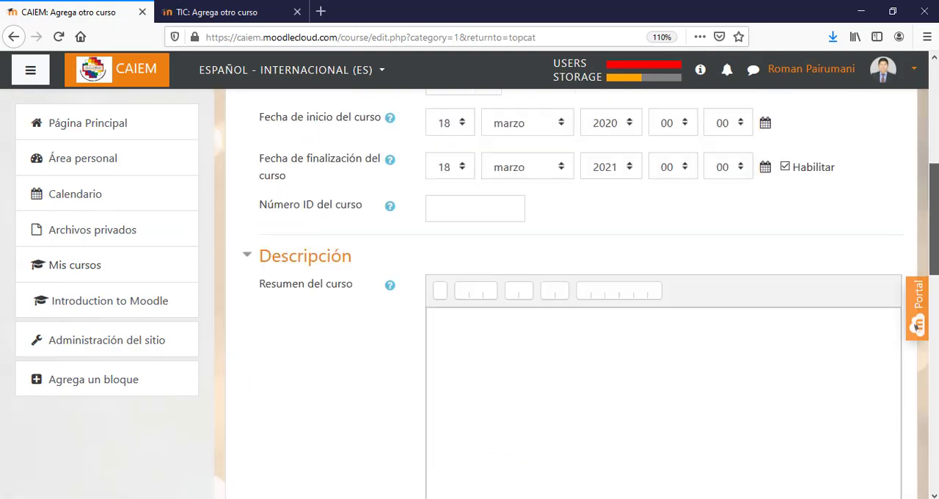
scroll(573, 293, up, 3)
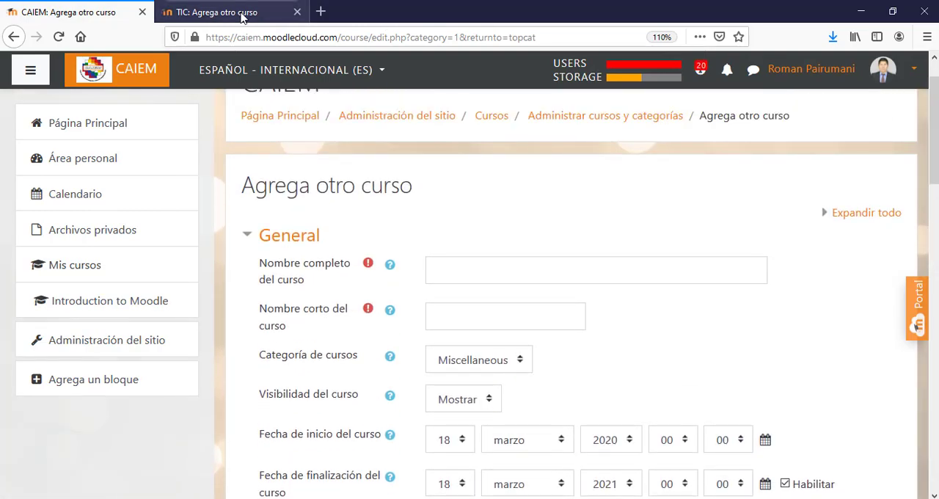
- In the new-course form of the aprendohaciendo.milaulas.com site, enter "Moodle y Chamilo" as the full course name
click(224, 15)
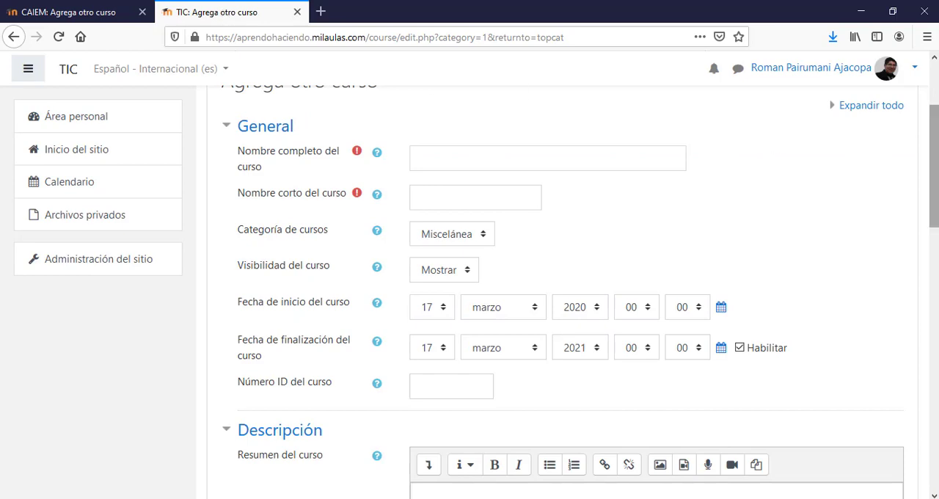
scroll(934, 161, up, 2)
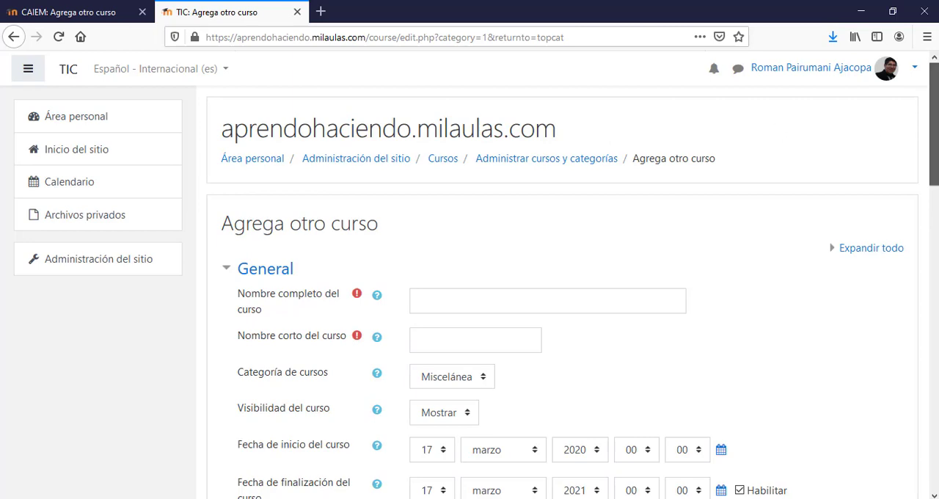
drag(935, 139, 935, 191)
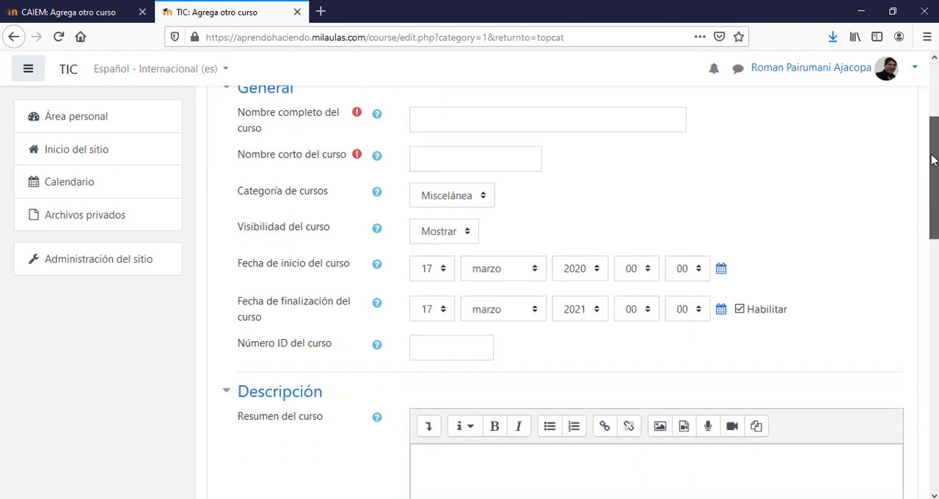
click(466, 119)
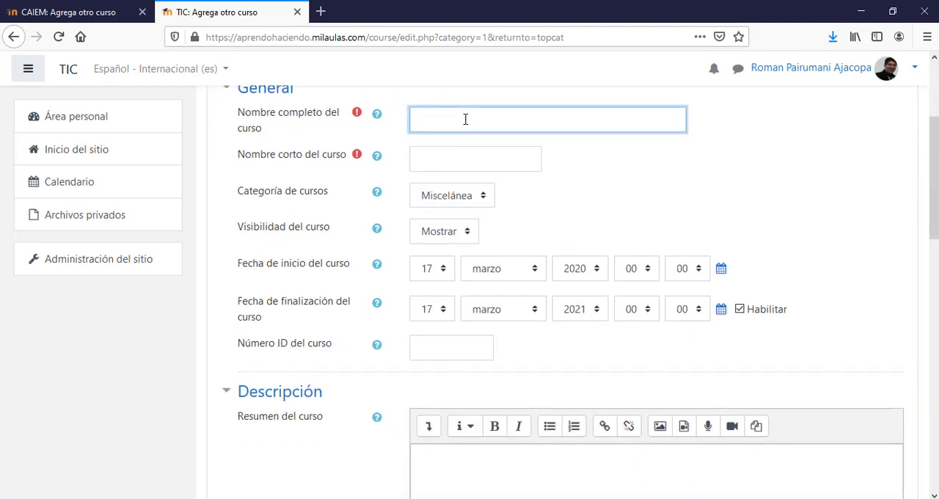
text(Moodle y Chamilo)
click(596, 169)
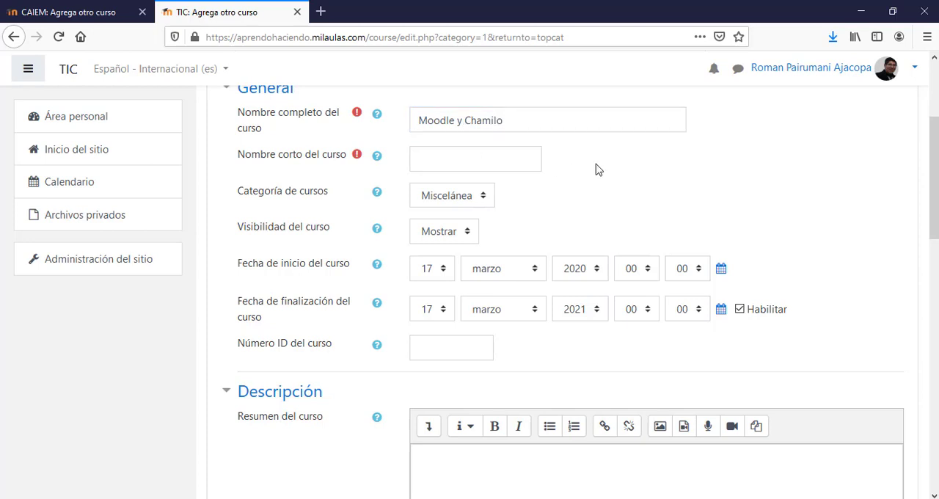
- Enter TIC as the short course name and choose the course category Miscelánea
click(449, 160)
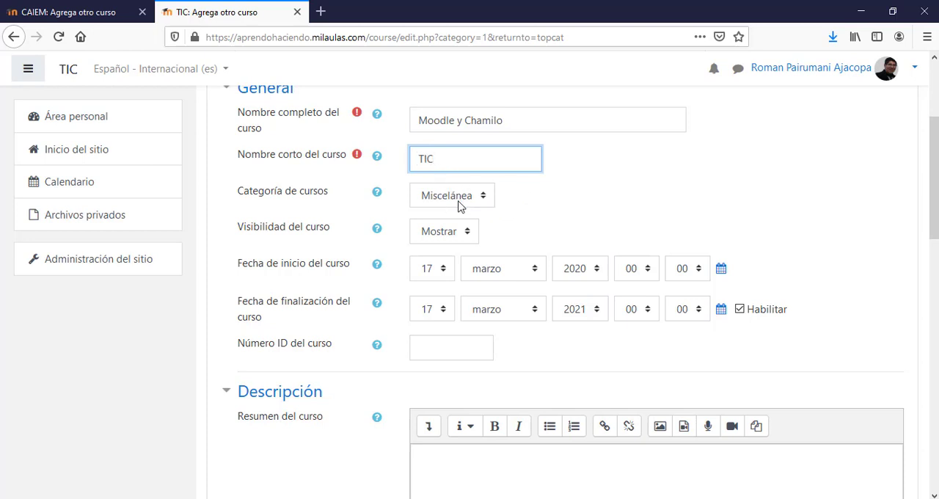
click(482, 195)
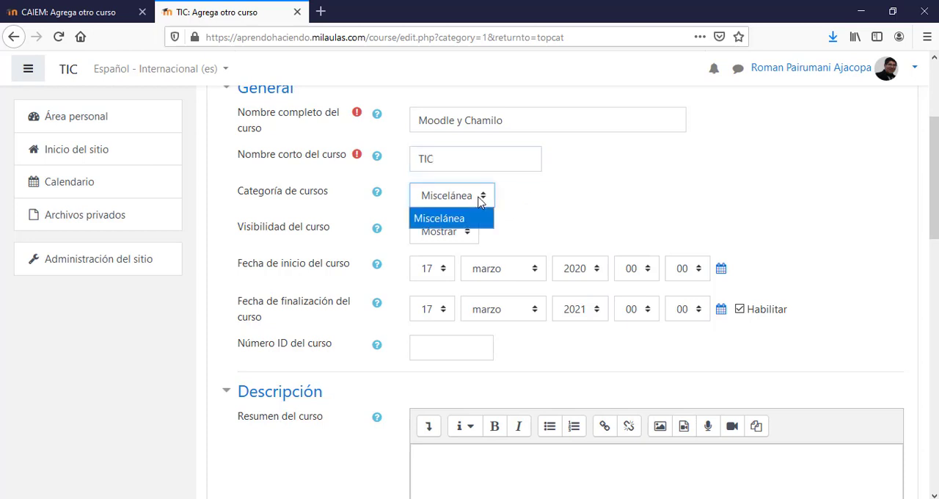
click(452, 218)
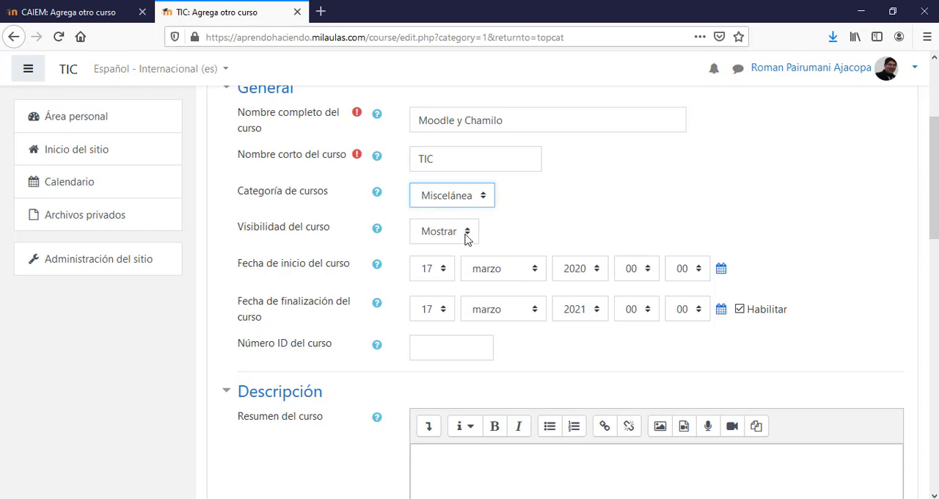
- Set the course end date to 22 marzo 2020
scroll(935, 244, down, 2)
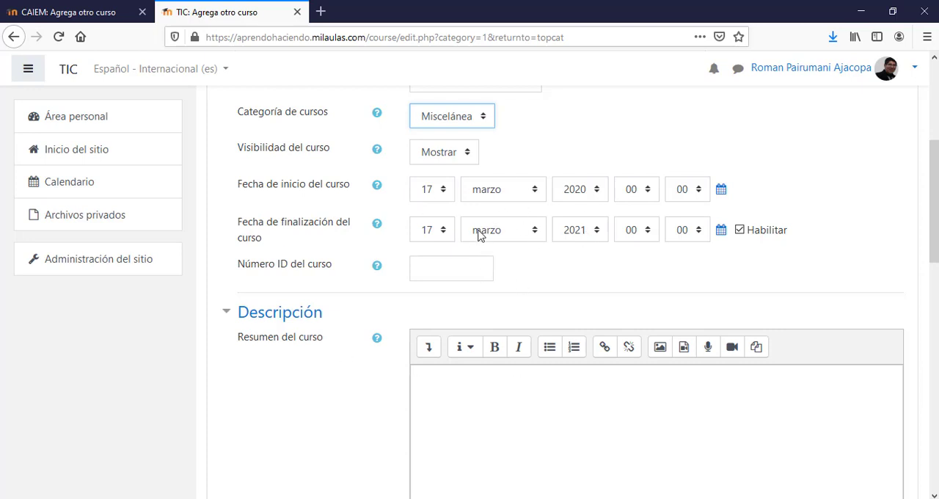
click(443, 235)
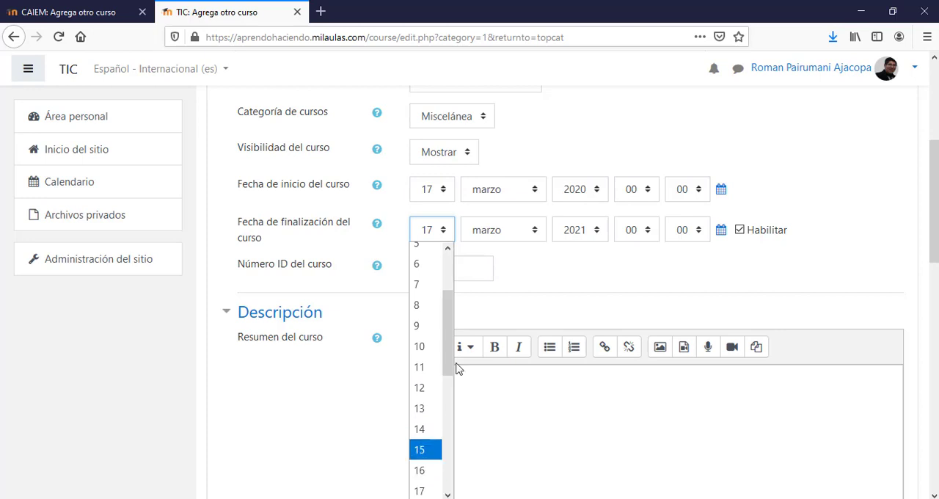
drag(451, 360, 437, 450)
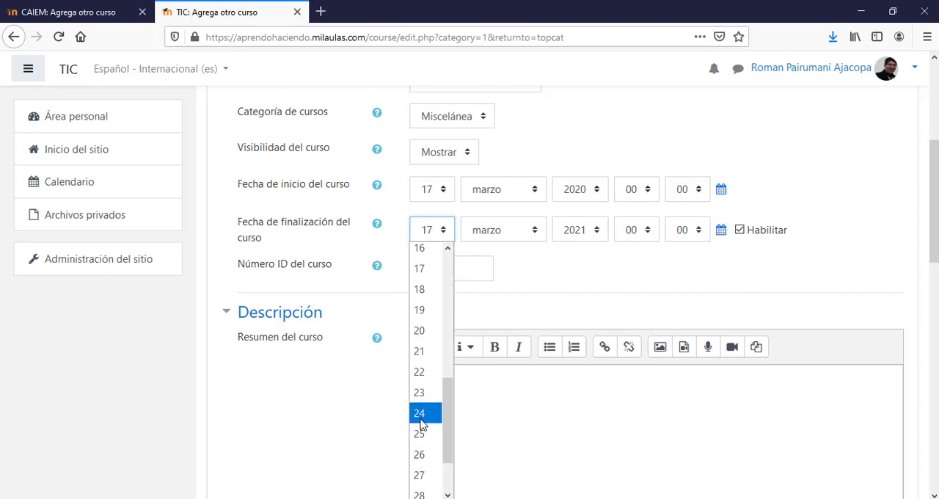
click(424, 373)
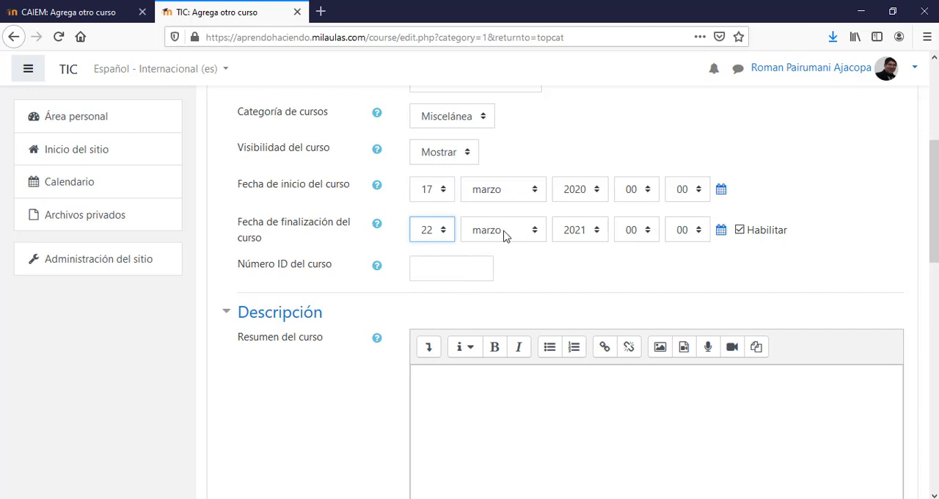
click(587, 237)
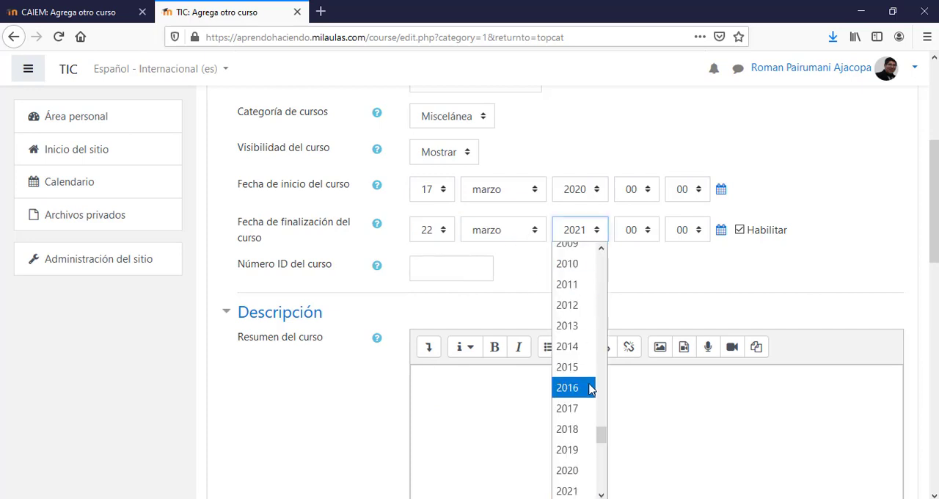
click(572, 471)
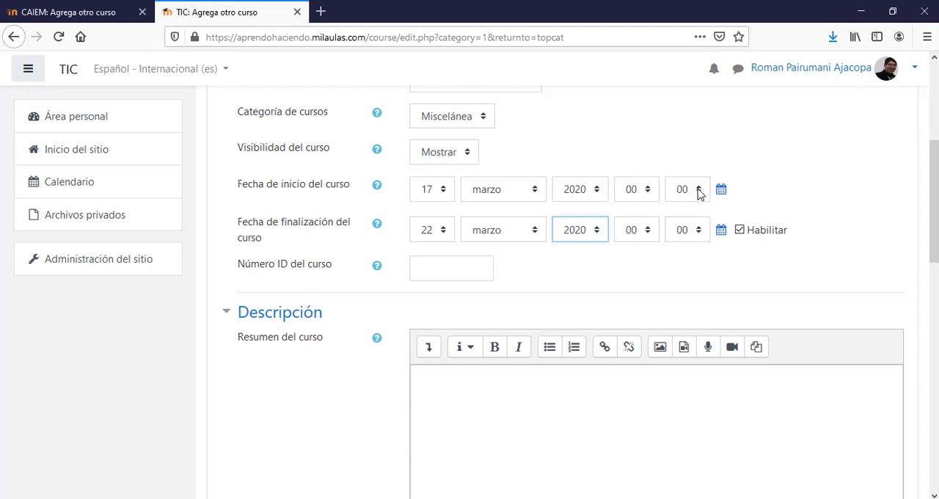
- Set the time of the course end date to 23:59
click(648, 237)
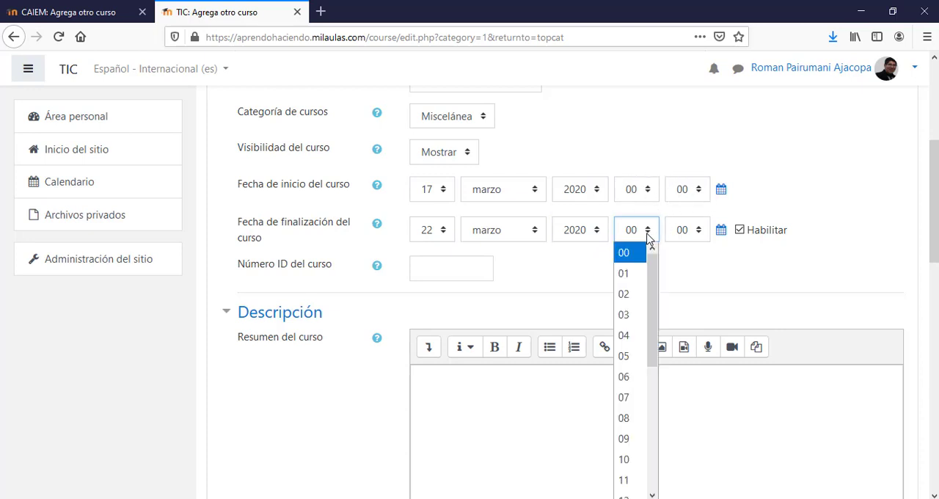
drag(650, 286, 650, 484)
click(634, 492)
click(698, 230)
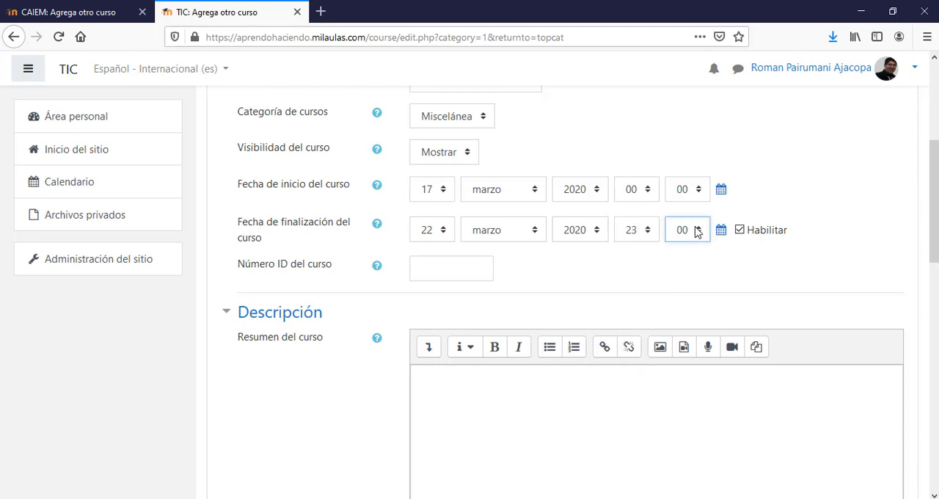
drag(703, 295, 705, 492)
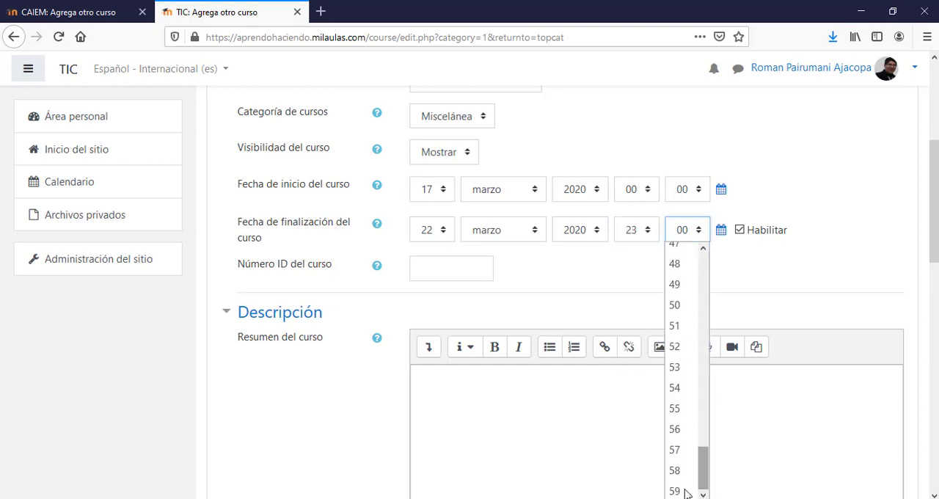
click(677, 491)
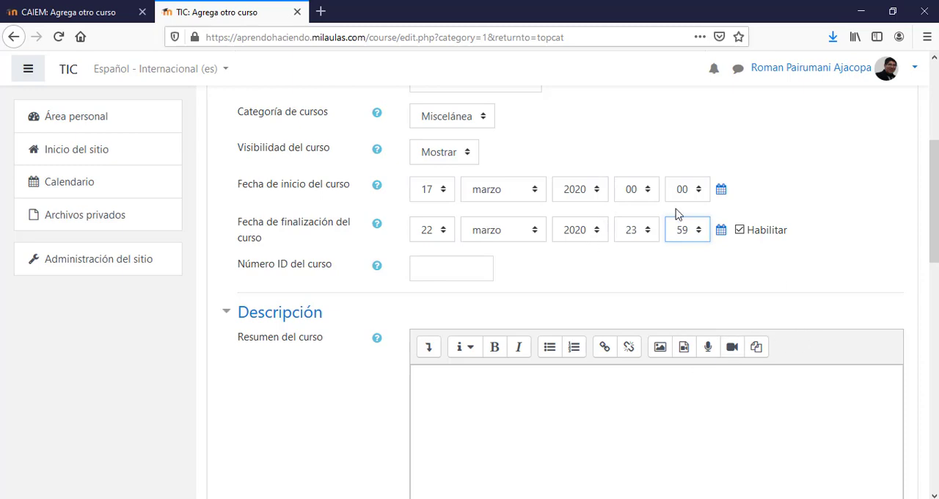
scroll(913, 299, up, 3)
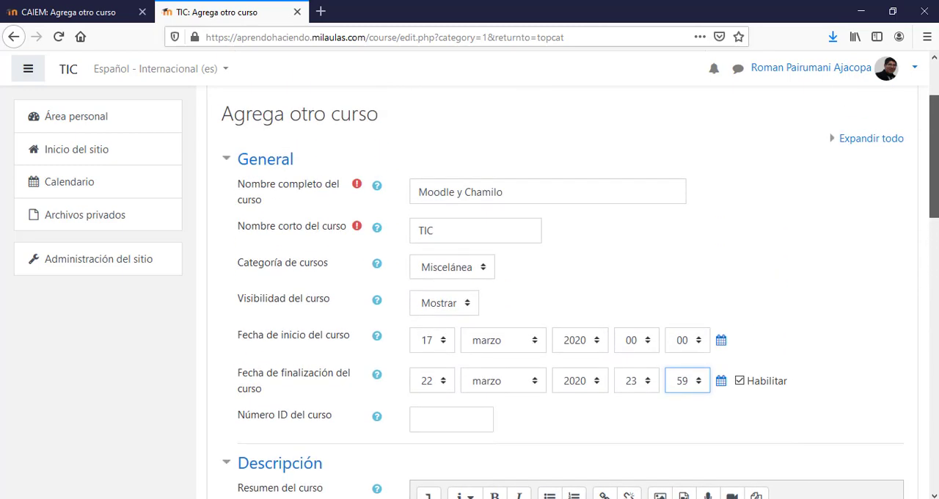
drag(935, 169, 934, 171)
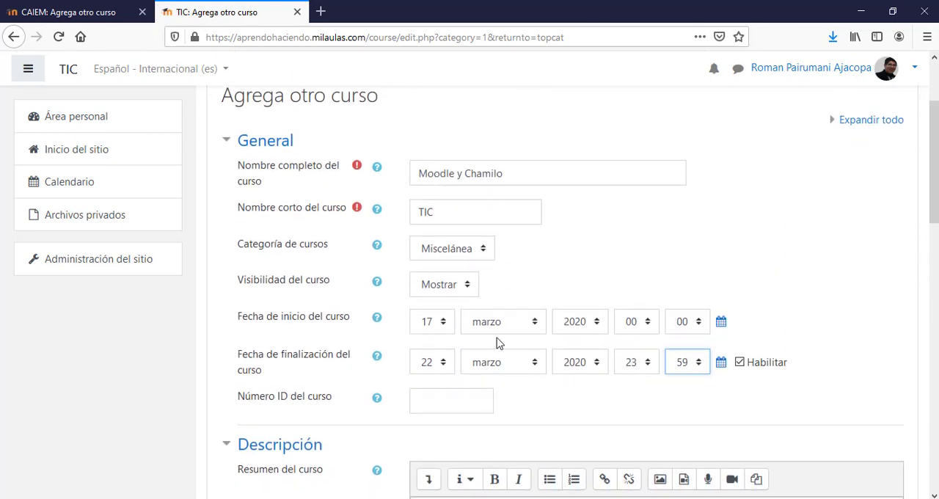
- In the CAIEM site's new-course form, enter "Moodle y Chamilo" as the full course name and TIC as the short name
click(81, 10)
drag(934, 160, 936, 202)
scroll(936, 202, up, 3)
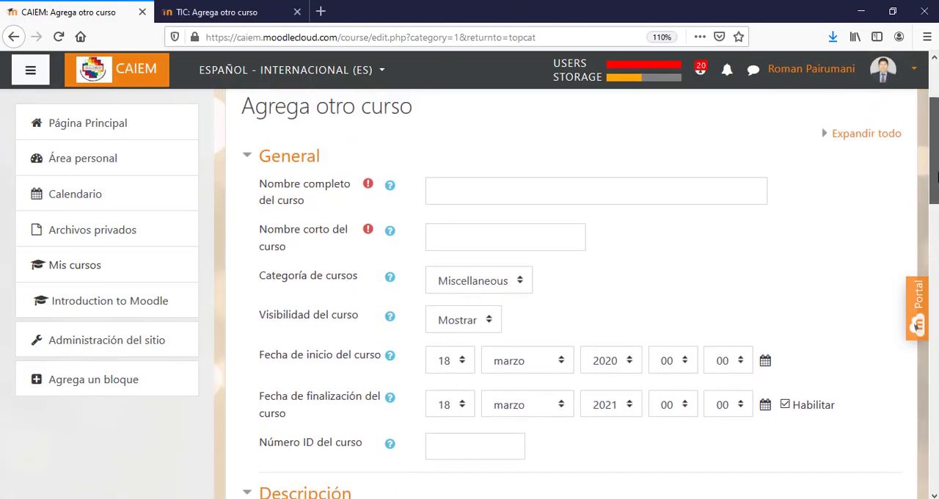
click(468, 213)
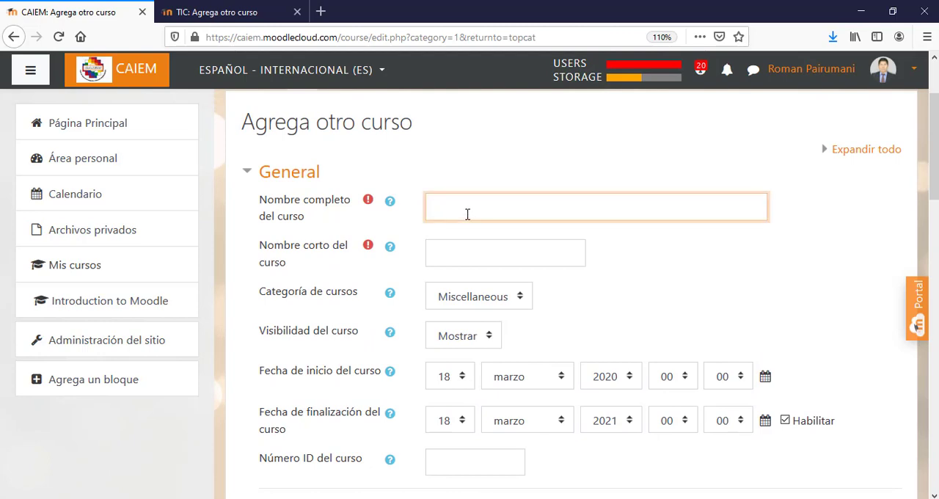
text(Moodle y ChamTIc)
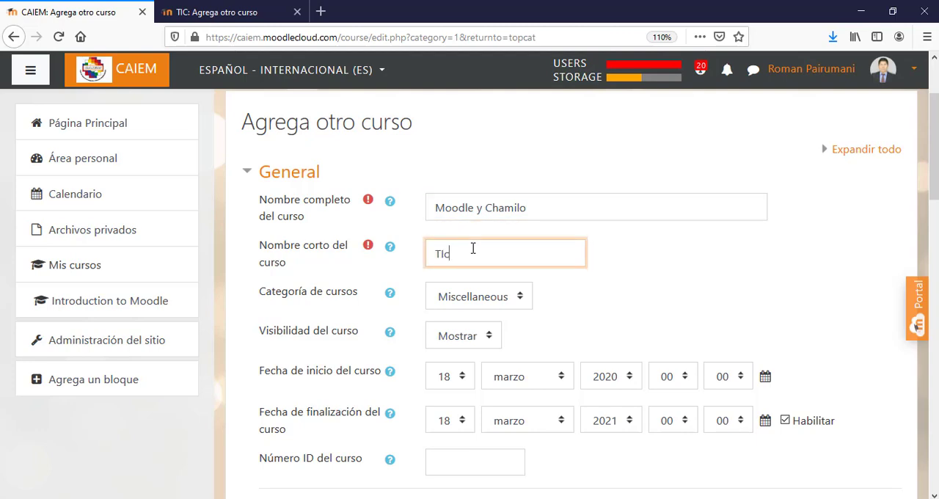
key(BackSpace)
text(C)
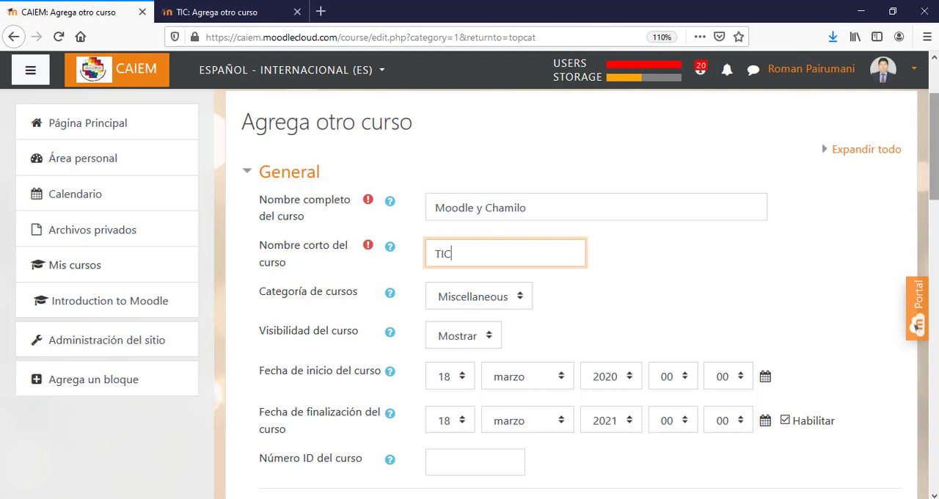
- Keep the category Miscellaneous and the visibility Mostrar, and choose 18 as the day of the course start date
scroll(936, 197, down, 2)
scroll(936, 197, down, 1)
click(497, 165)
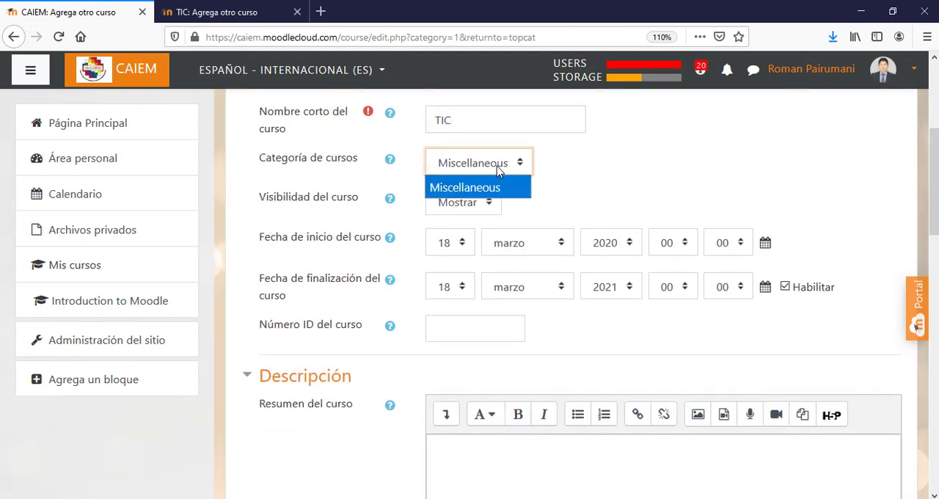
click(481, 202)
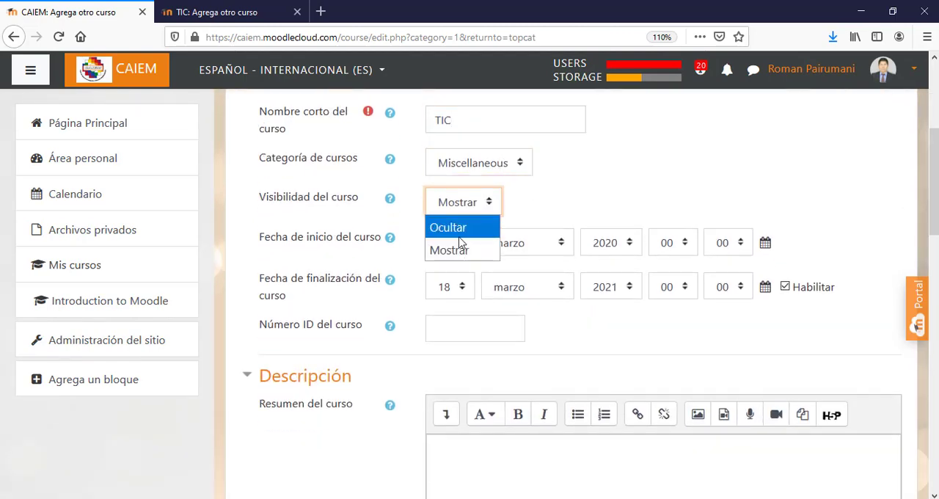
click(481, 210)
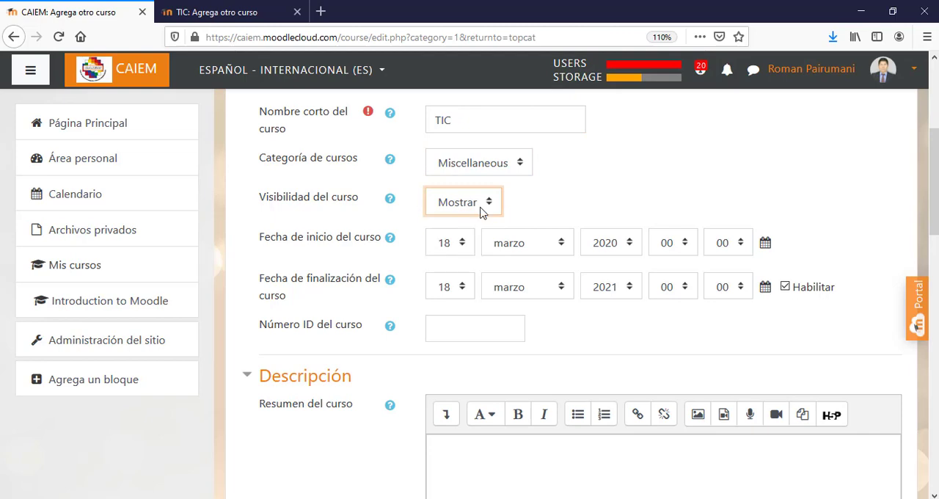
click(466, 251)
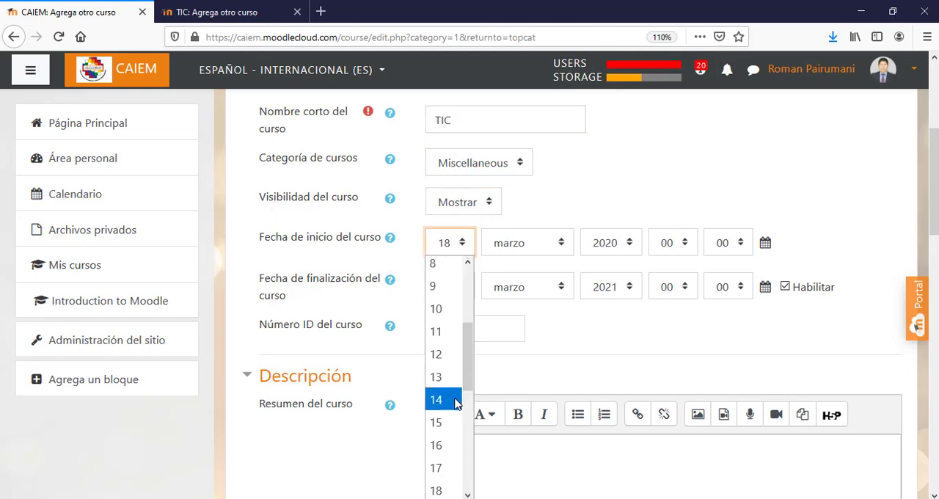
click(434, 490)
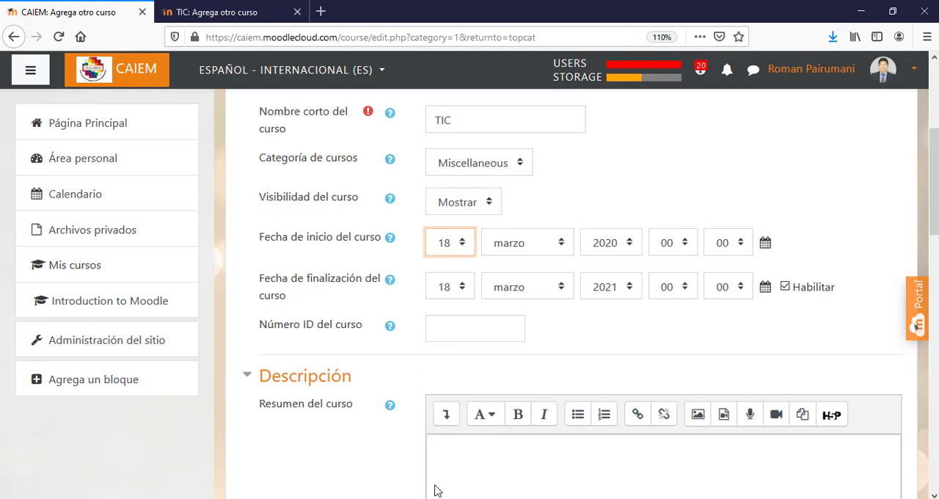
- Set the CAIEM course end date to 27 marzo 2020
click(461, 292)
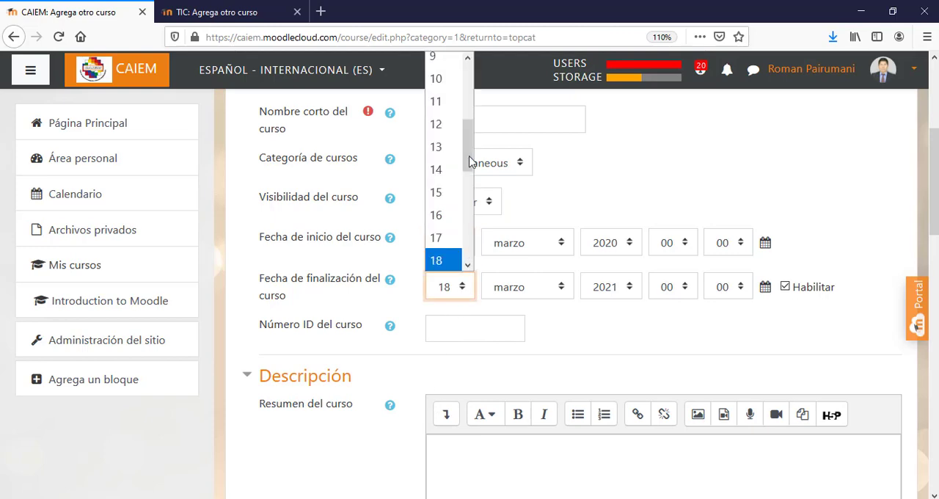
drag(470, 161, 470, 220)
click(444, 235)
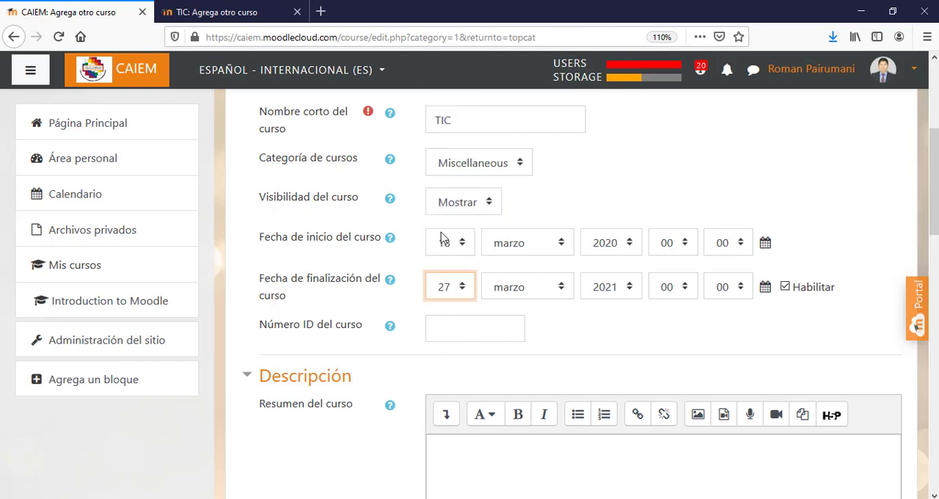
click(621, 288)
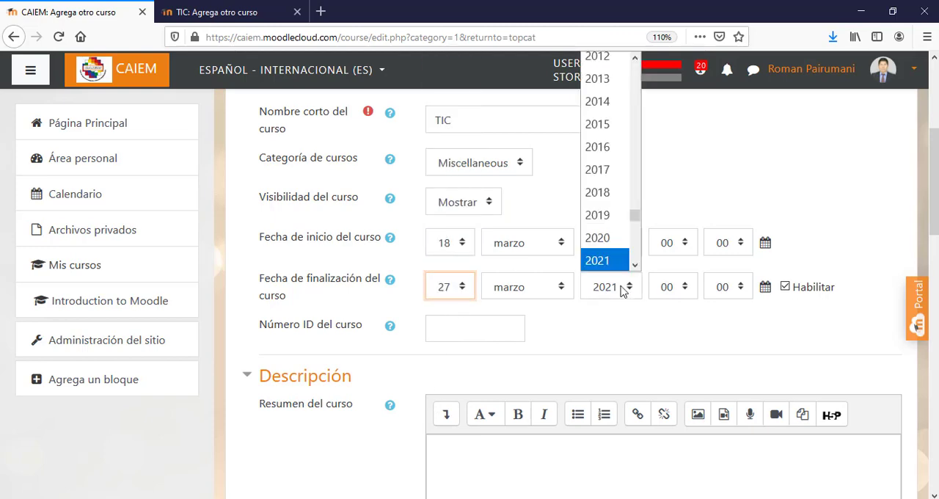
click(612, 238)
- Set the end time of the CAIEM course to 23:59
click(669, 287)
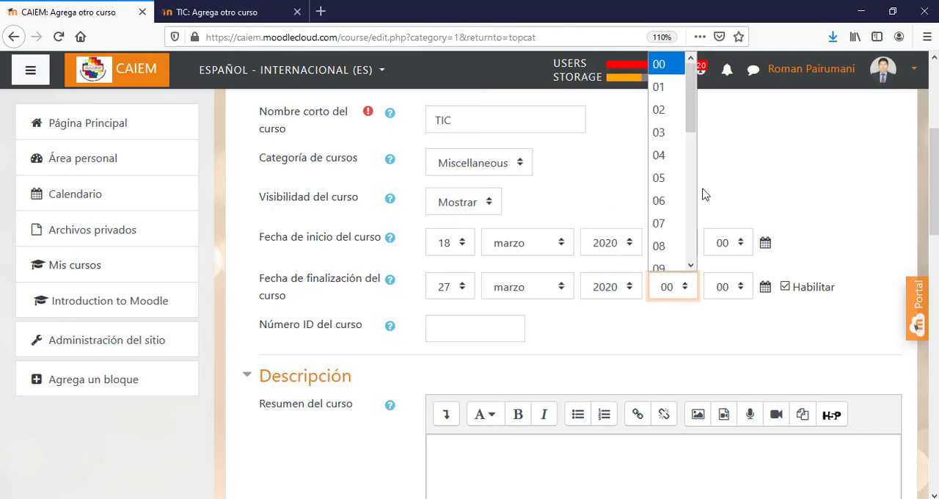
drag(692, 116, 693, 242)
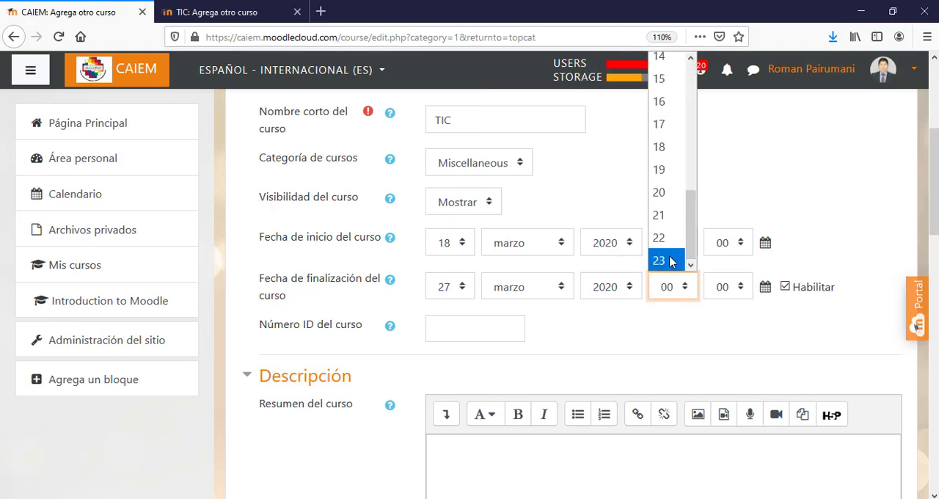
click(669, 261)
click(734, 287)
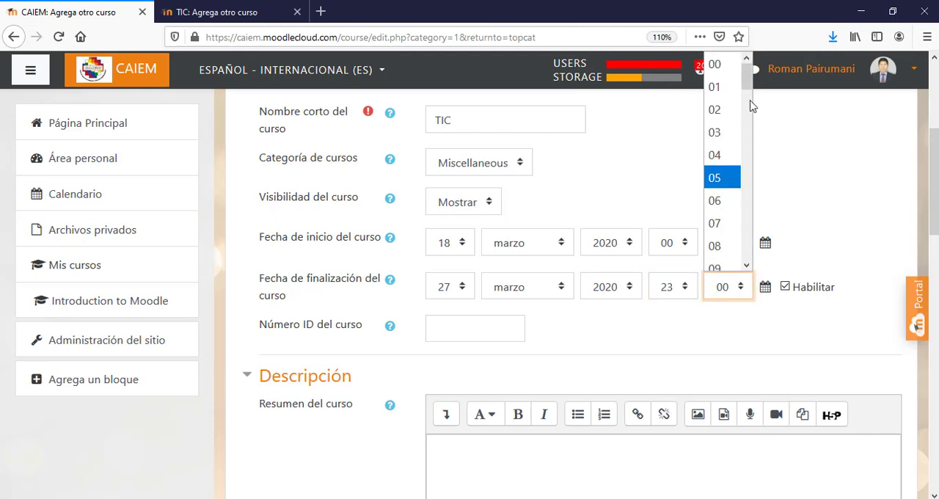
drag(748, 74, 748, 246)
click(727, 262)
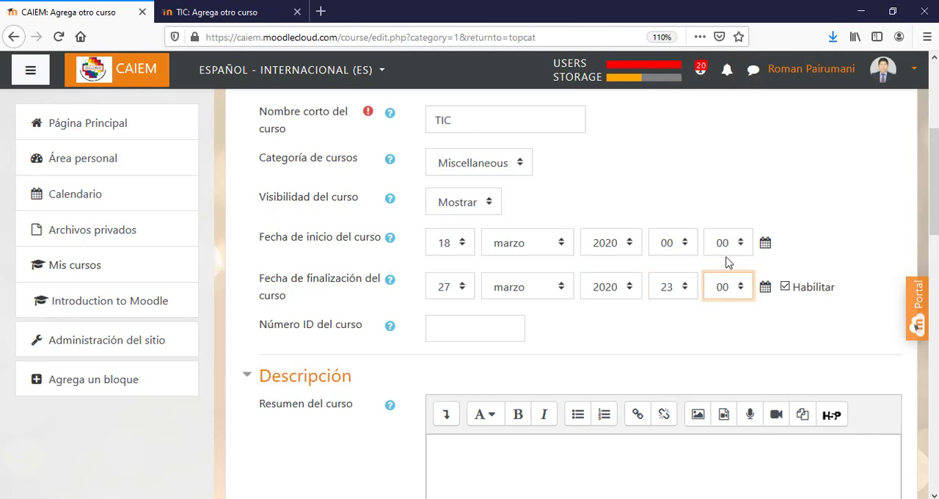
- Enter the placeholder text "knlkdnblkdfnblkdfnb" as the course summary in the CAIEM form
scroll(937, 233, down, 2)
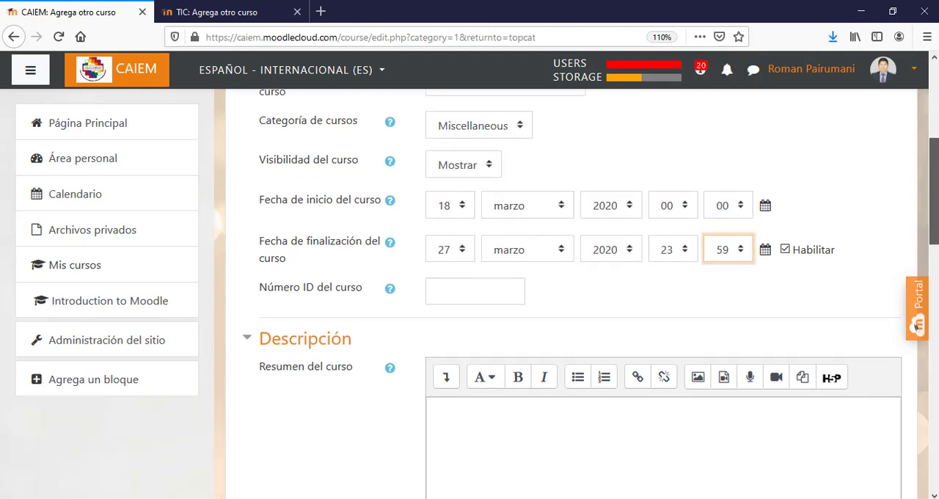
scroll(937, 233, down, 3)
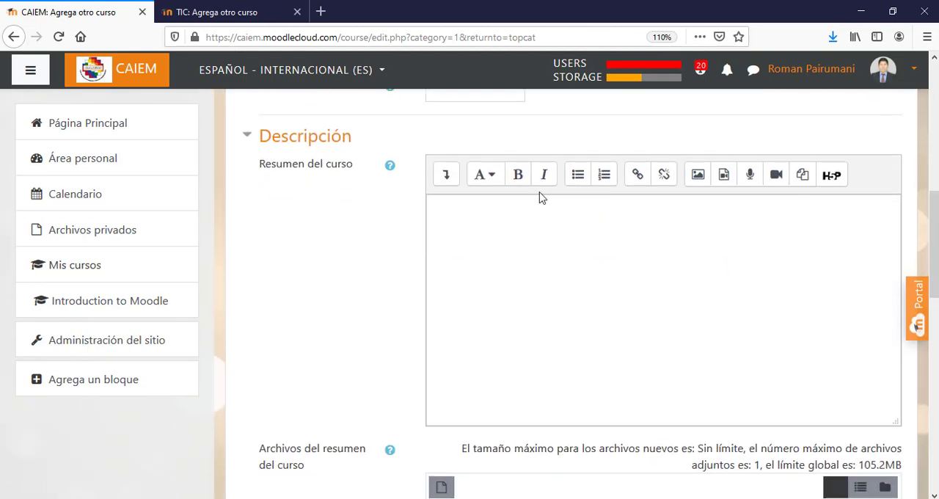
click(496, 220)
text(knlkdnblkdfnblkdfnb)
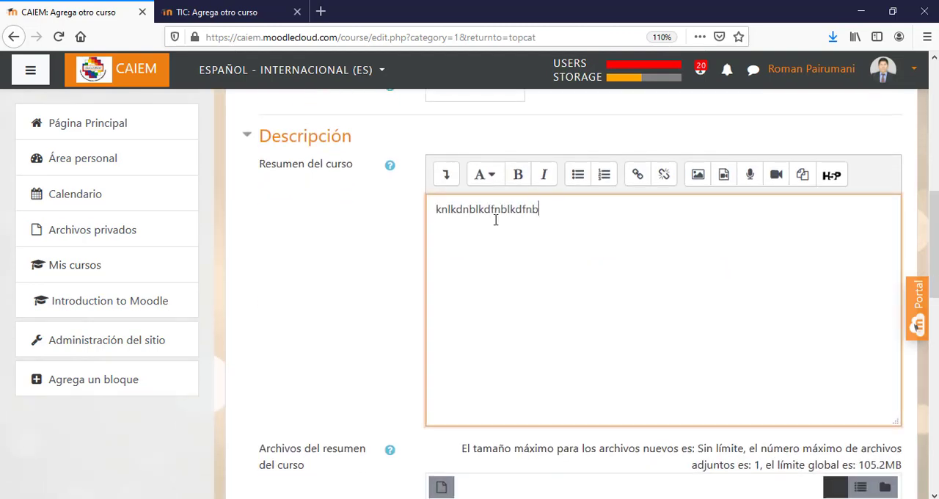
- Return to the new-course form of the aprendohaciendo.milaulas.com site and enter the placeholder text "knbljdfnb{oaen" as the course summary
click(235, 11)
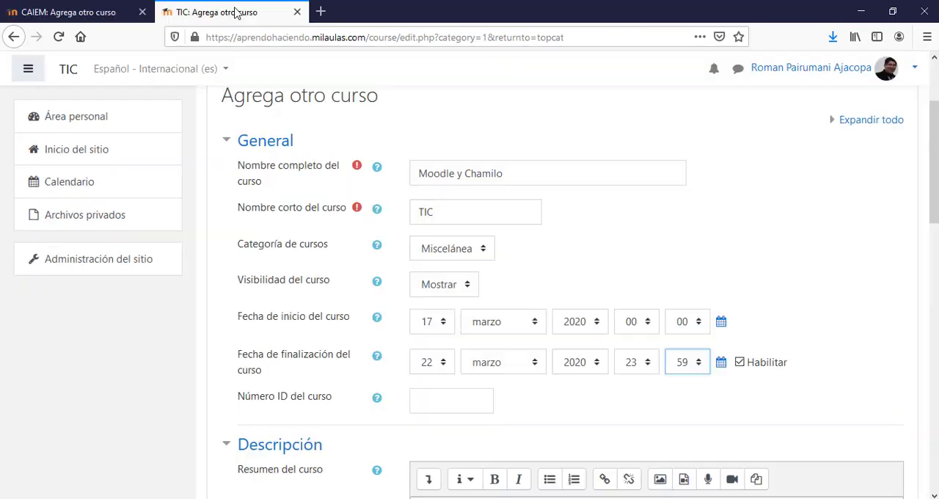
drag(935, 193, 930, 275)
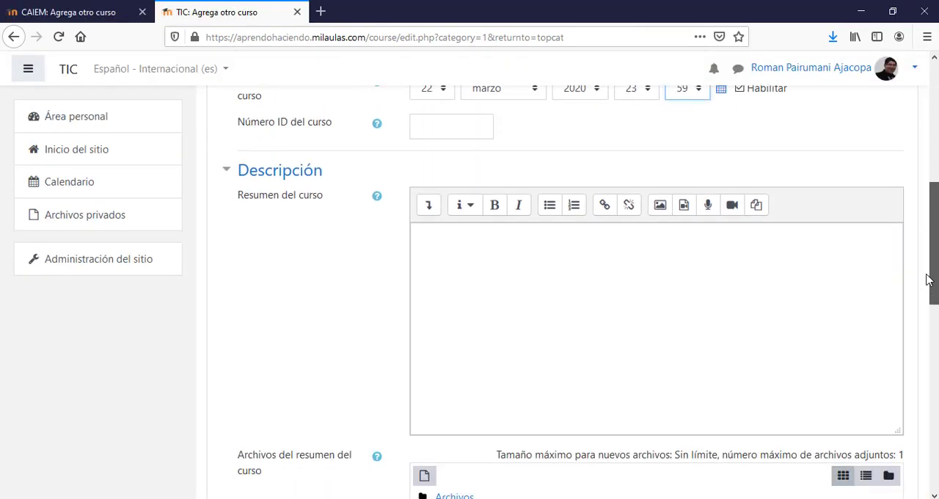
click(557, 279)
text(knbljdfnb{oaen)
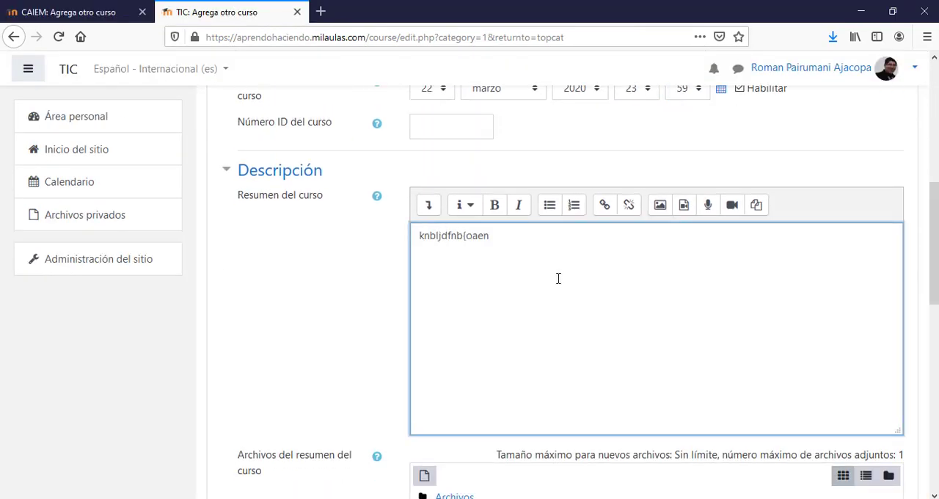
drag(931, 248, 931, 326)
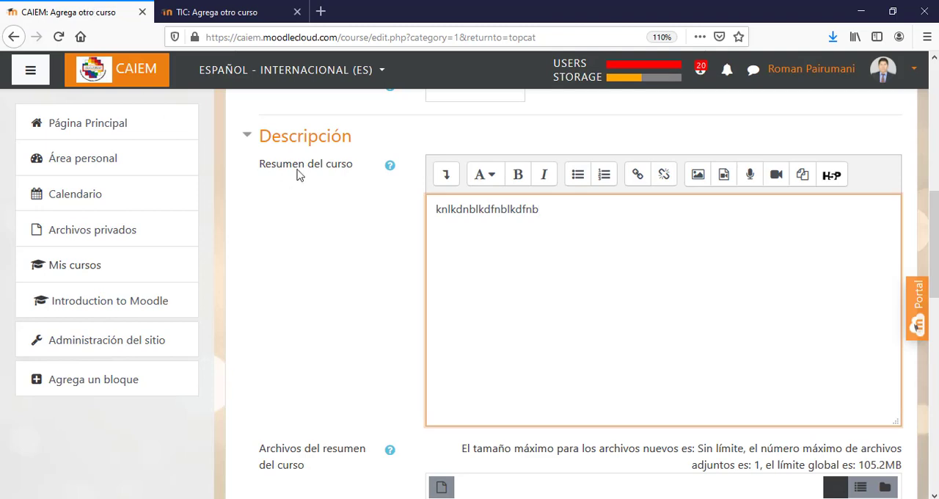
- On the CAIEM site, abandon the new-course form without saving and look through the available courses on the main page
click(13, 37)
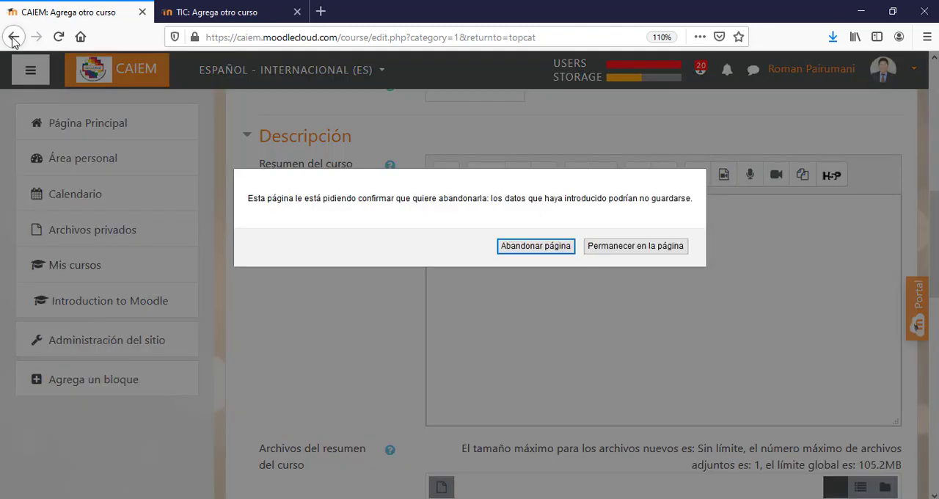
click(533, 246)
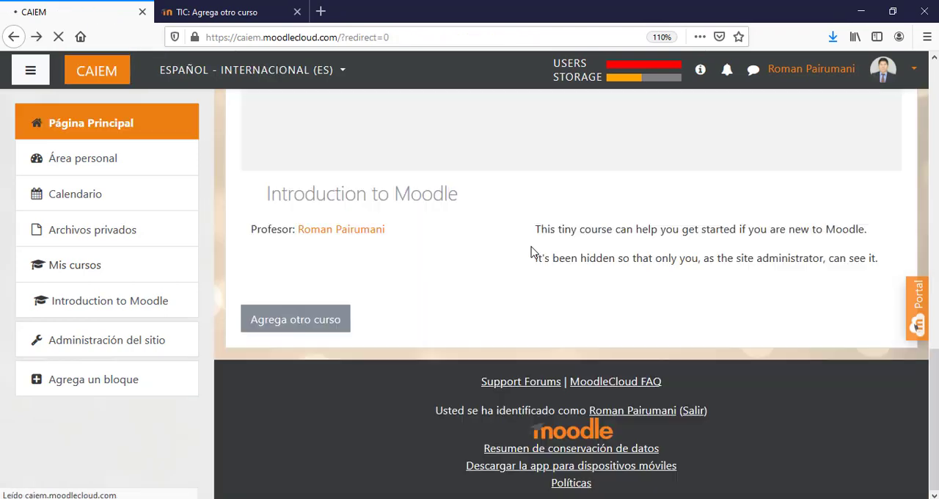
scroll(936, 360, up, 5)
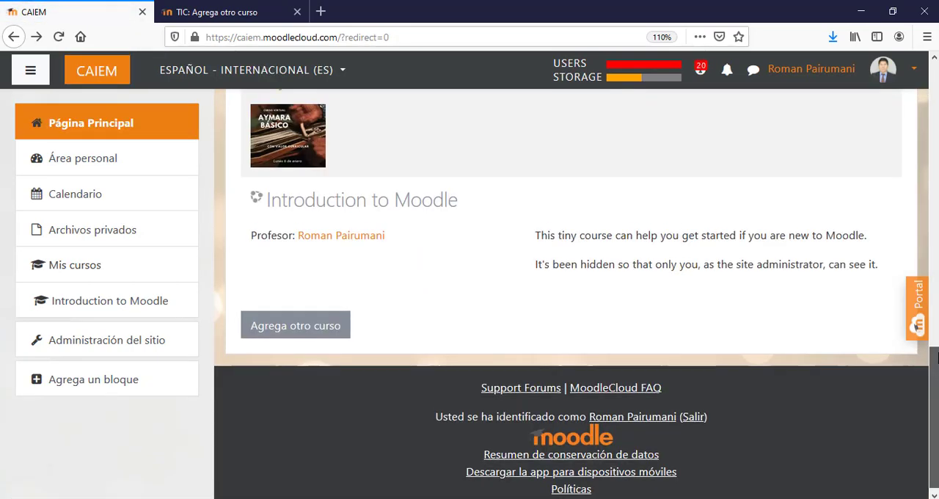
click(246, 12)
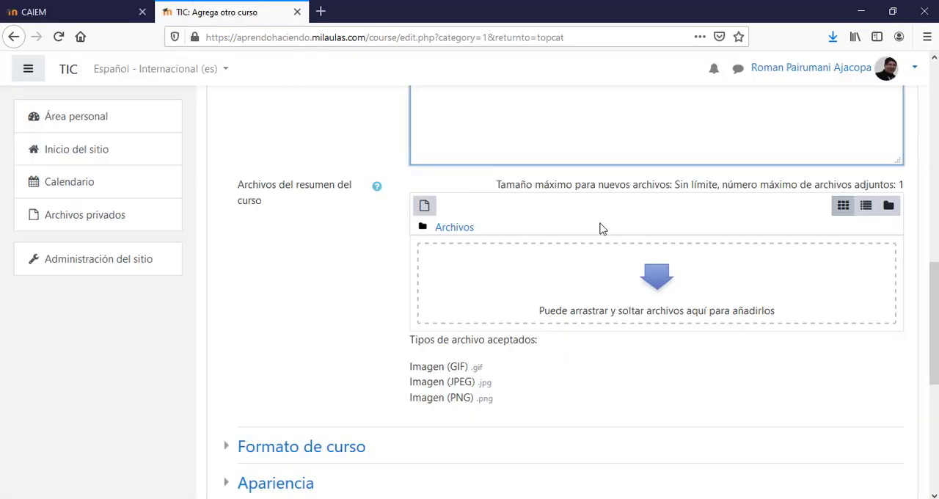
click(60, 12)
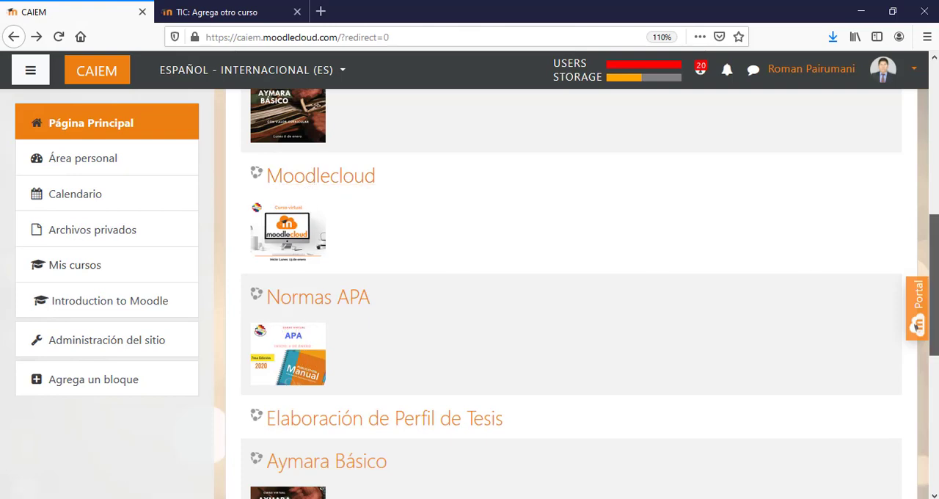
scroll(834, 261, up, 5)
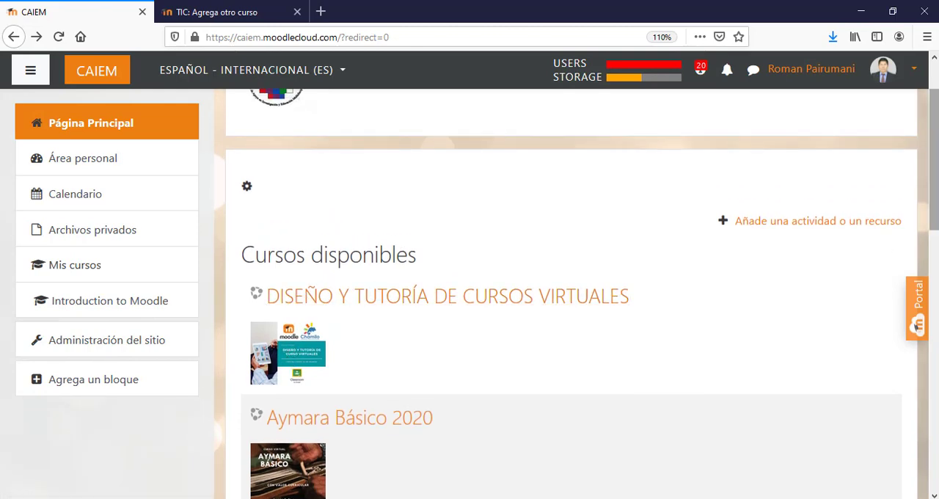
- Compare the course summary files area of the milaulas.com form with the course images on the CAIEM main page
click(248, 13)
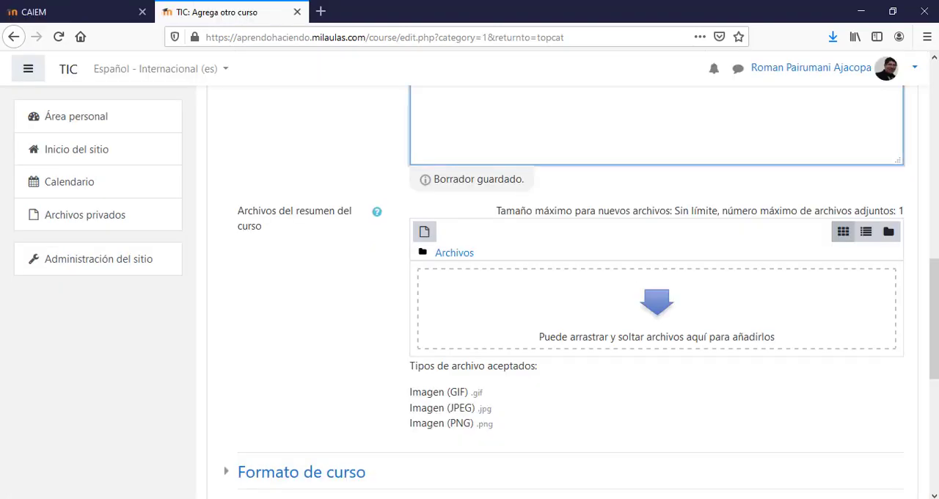
drag(933, 303, 932, 272)
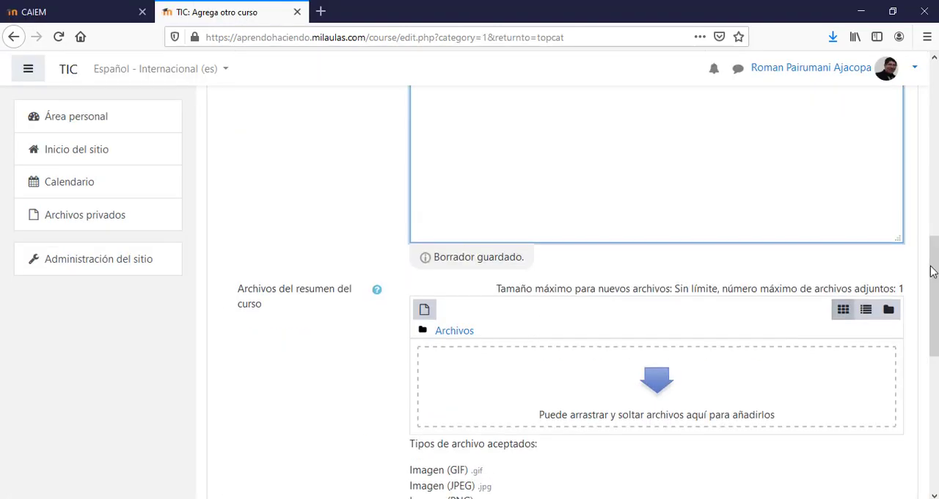
click(105, 11)
scroll(367, 296, down, 7)
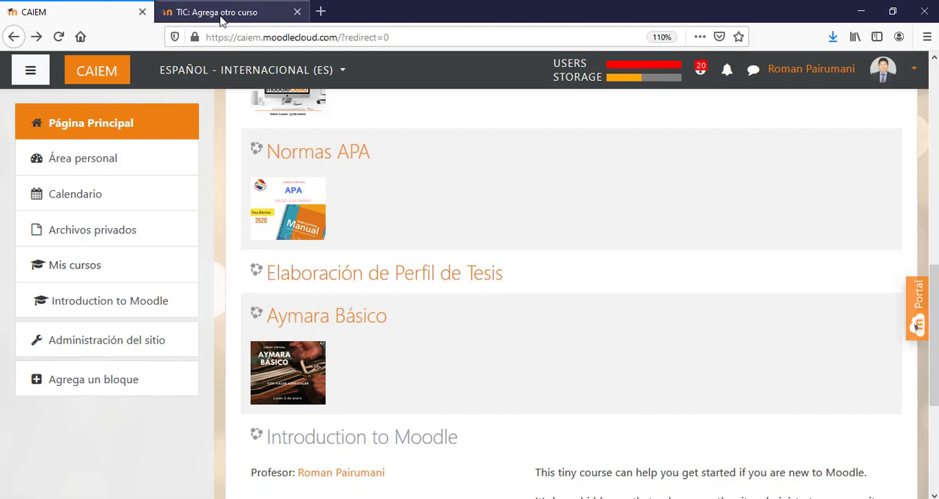
- Return to the milaulas.com course form and add Moodle-1-740x380.png from the Downloads folder as the course summary image
click(247, 9)
scroll(611, 285, down, 2)
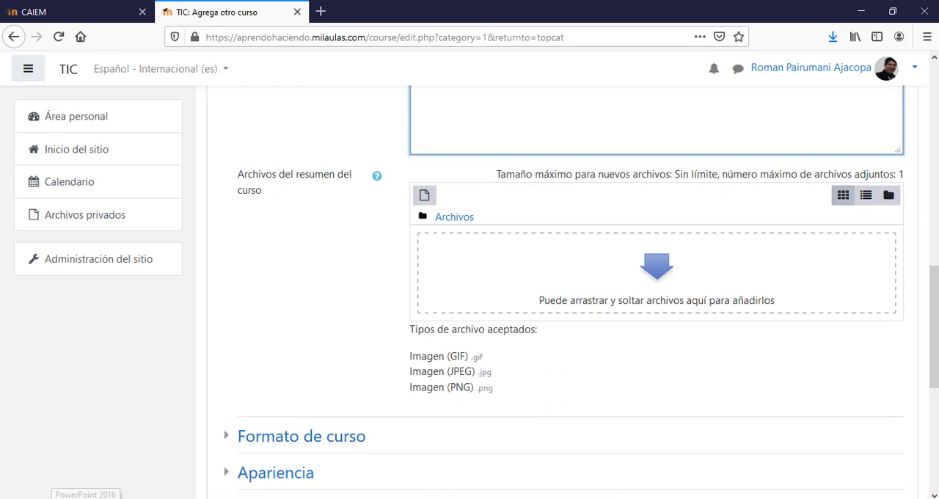
click(121, 498)
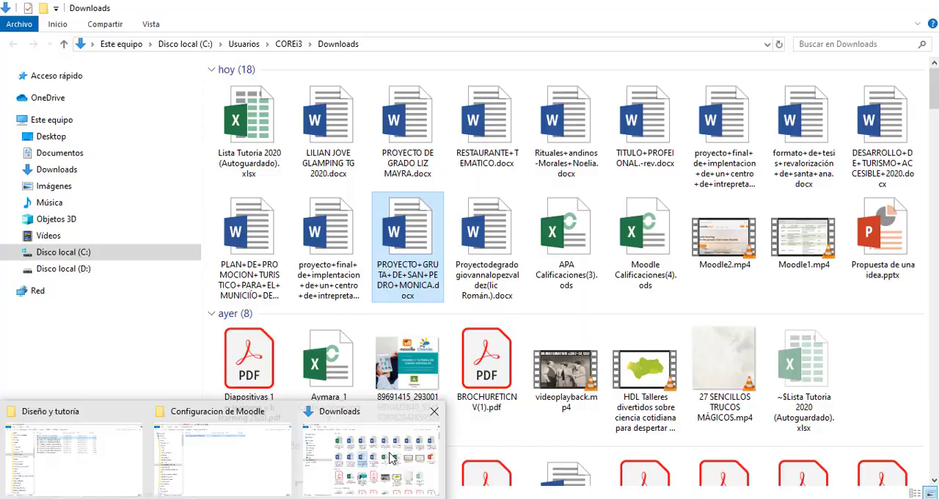
click(391, 456)
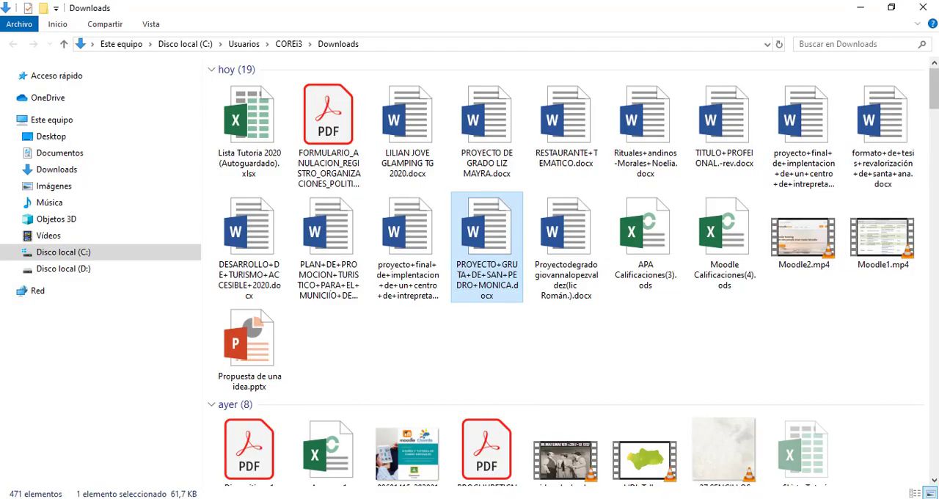
drag(935, 87, 935, 119)
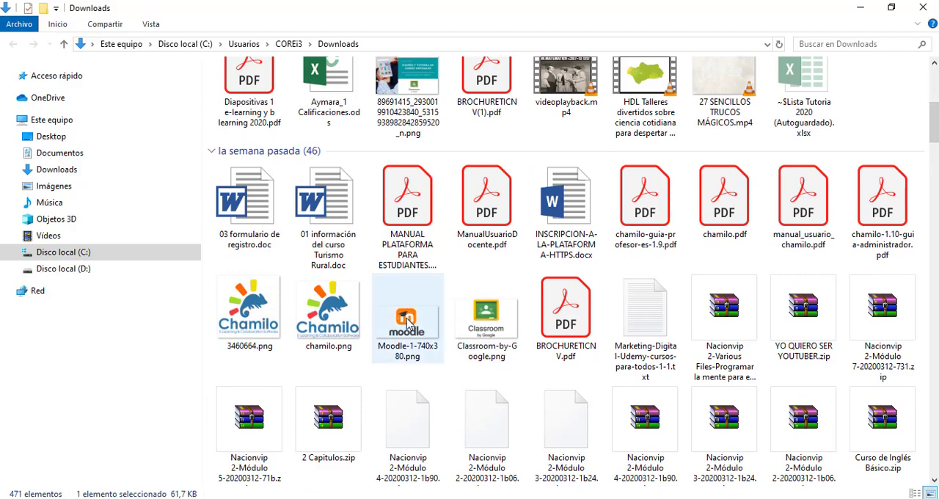
drag(409, 320, 626, 279)
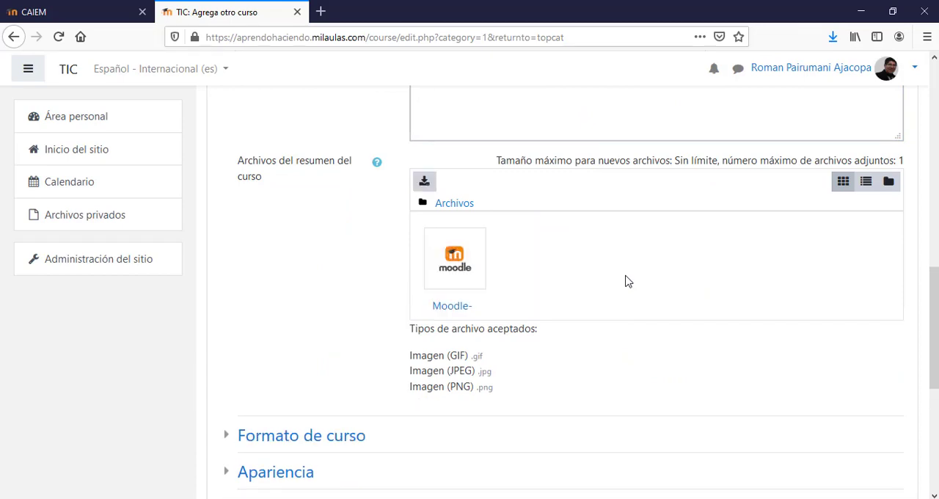
- In the course format settings, choose Formato de temas and set the number of sections to 2
scroll(931, 289, down, 3)
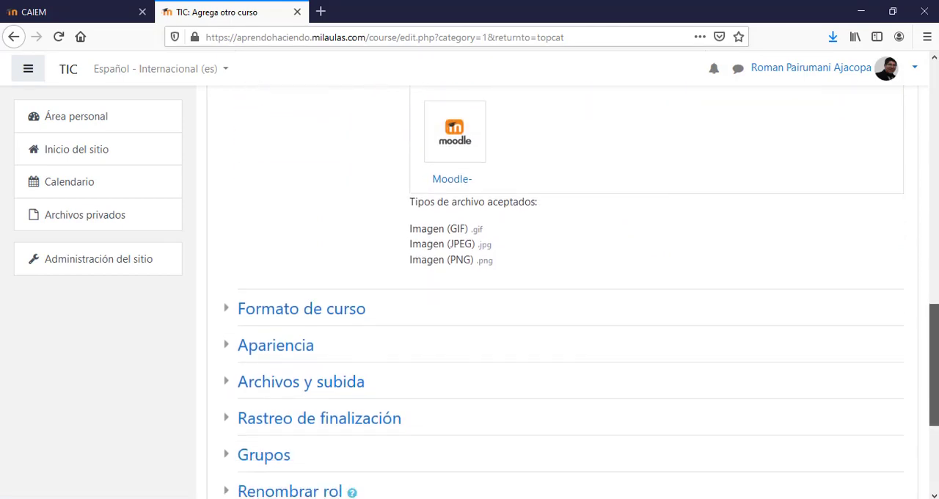
drag(934, 363, 921, 397)
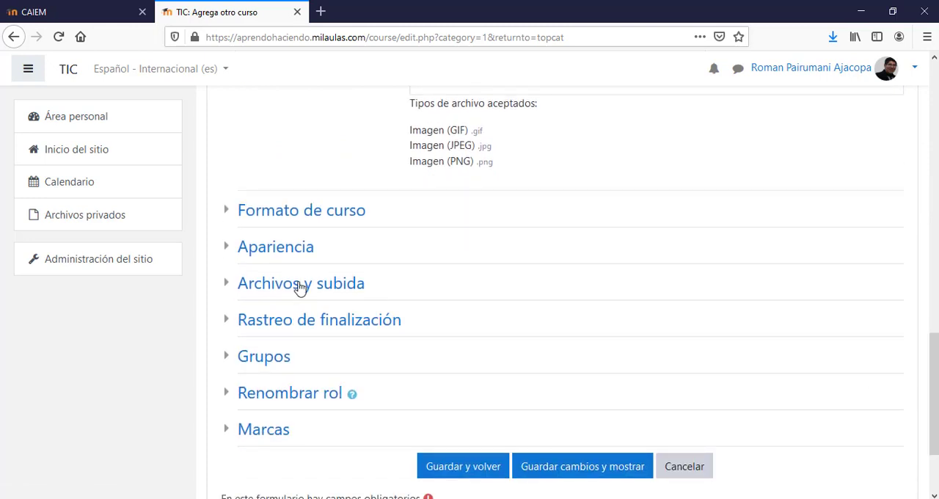
click(229, 212)
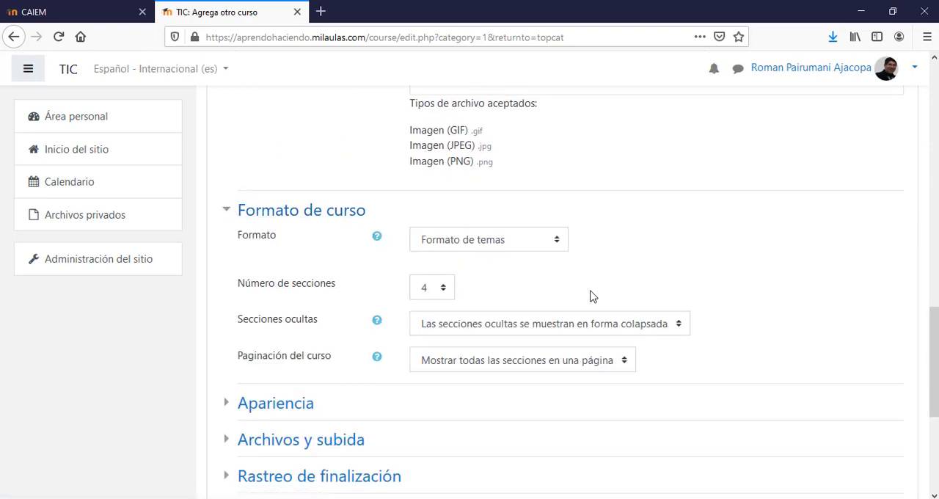
click(531, 242)
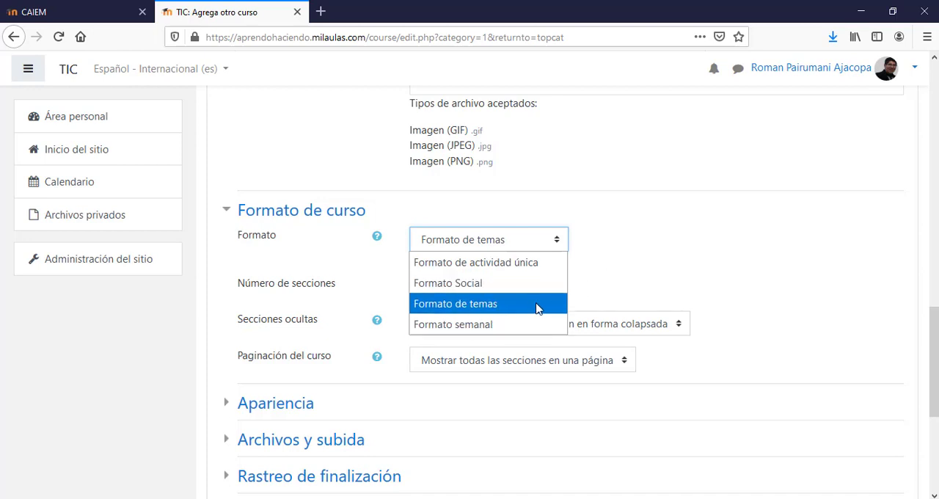
click(486, 312)
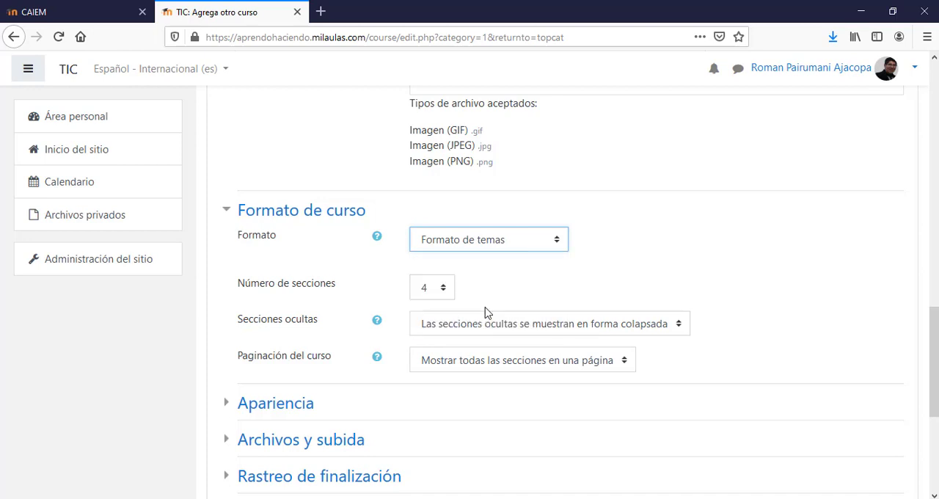
click(447, 295)
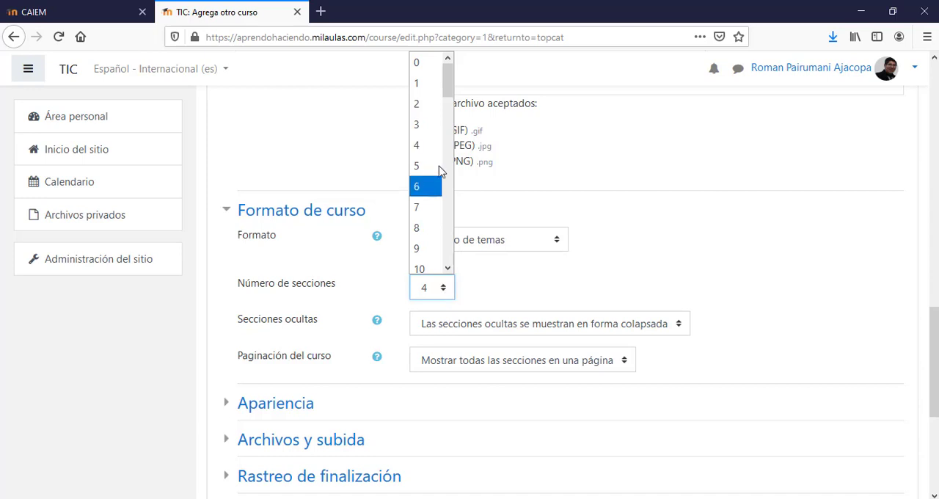
click(426, 114)
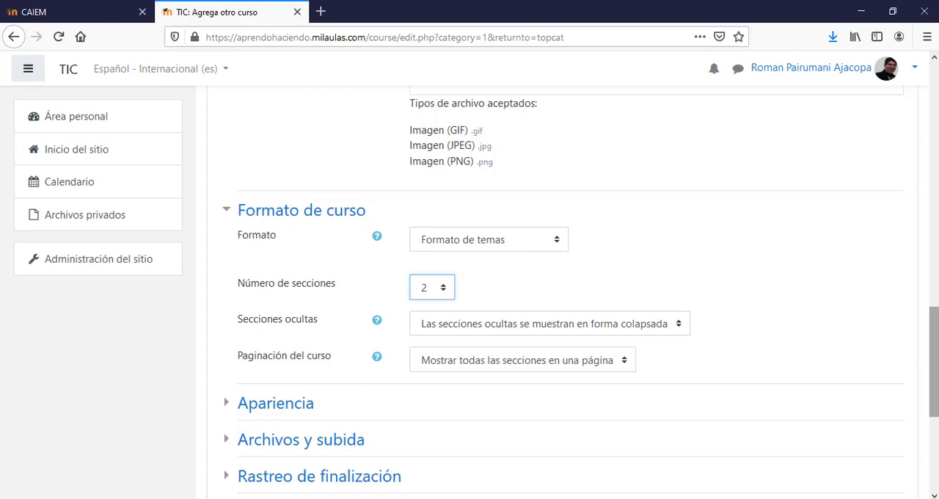
- Choose to show hidden sections in collapsed form and display all sections on one page
drag(937, 362, 937, 376)
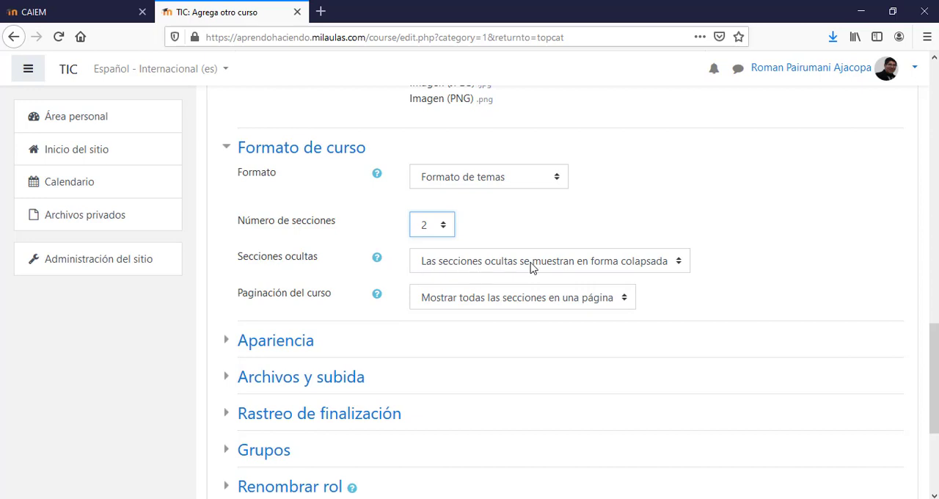
click(676, 267)
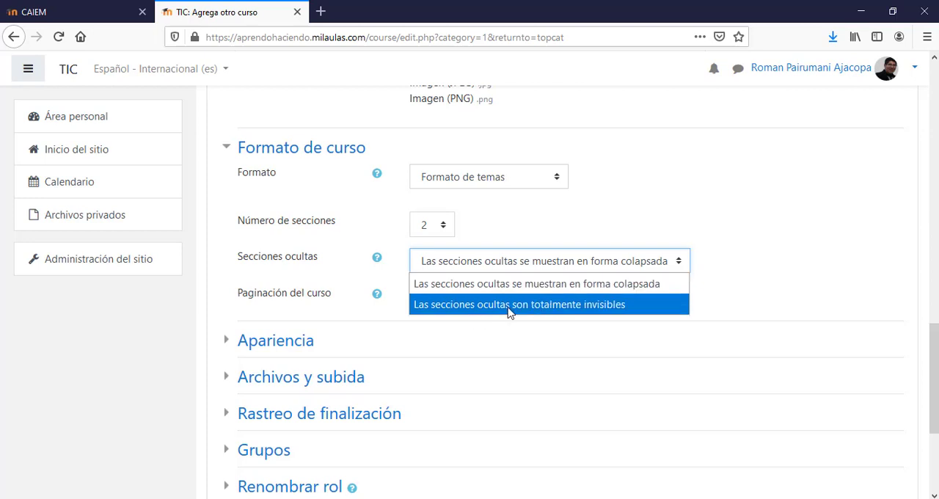
click(622, 291)
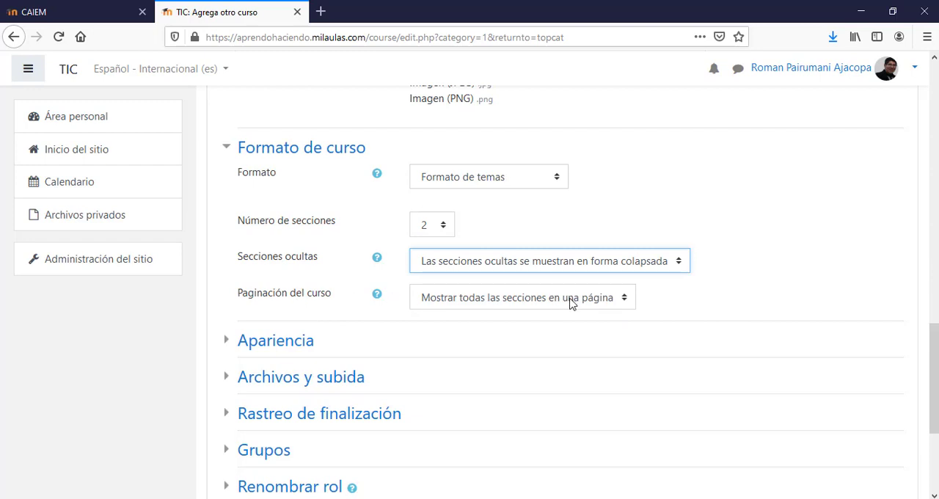
click(625, 304)
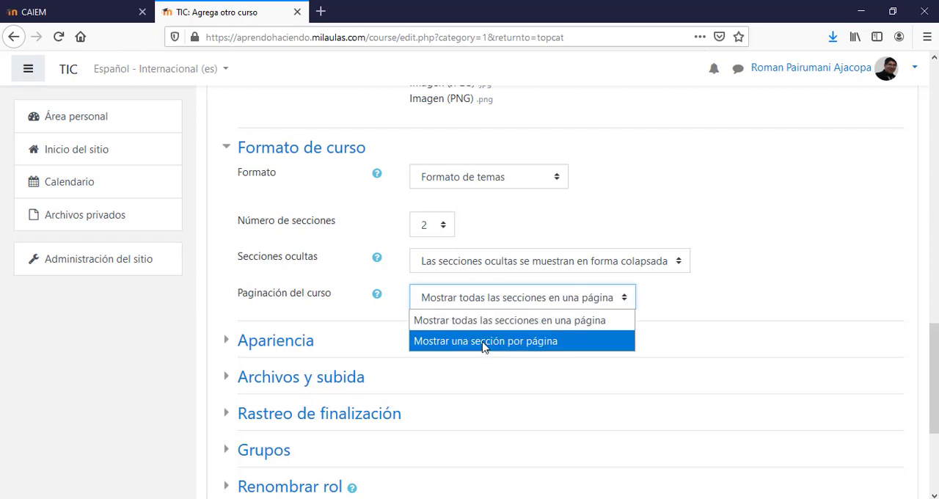
click(503, 325)
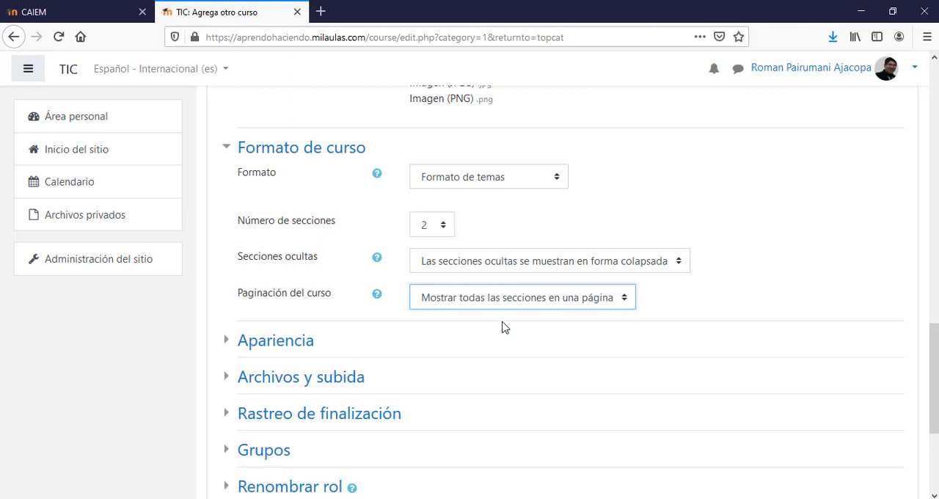
- In the appearance settings, force the course language to Español - Internacional (es) and check the forced calendar options
drag(937, 349, 937, 389)
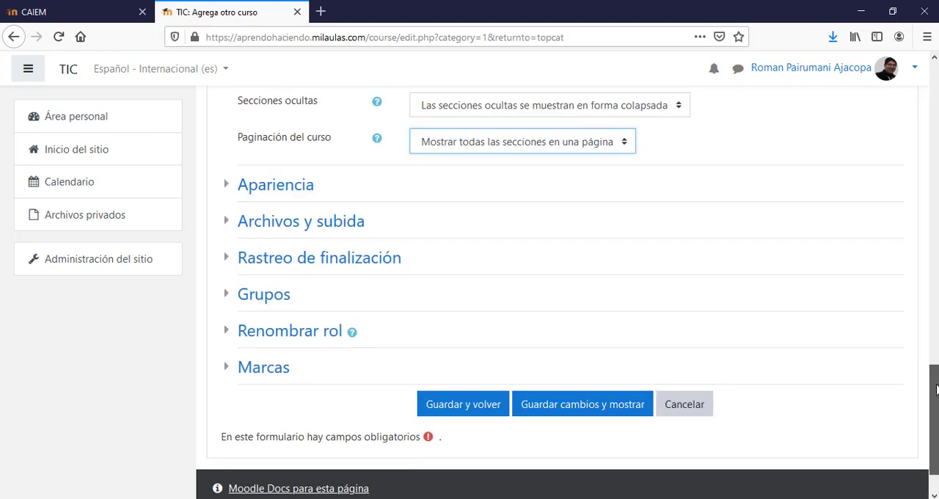
click(224, 190)
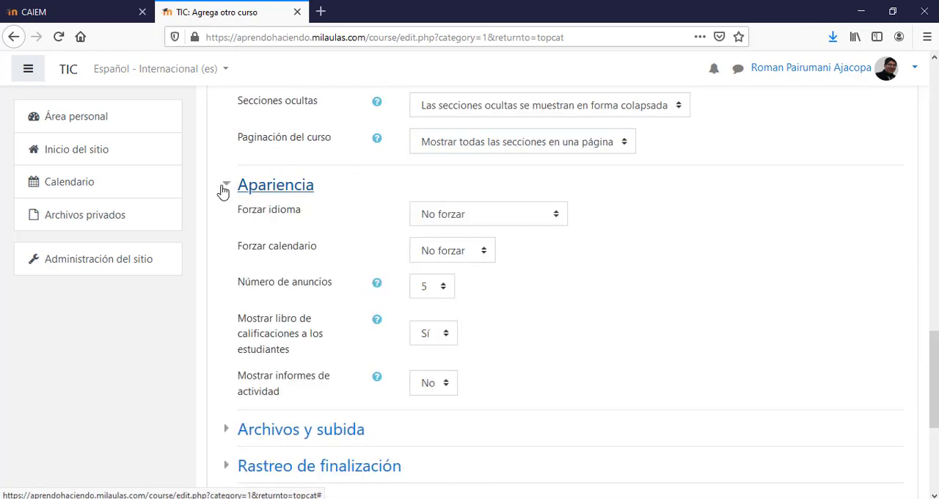
click(544, 223)
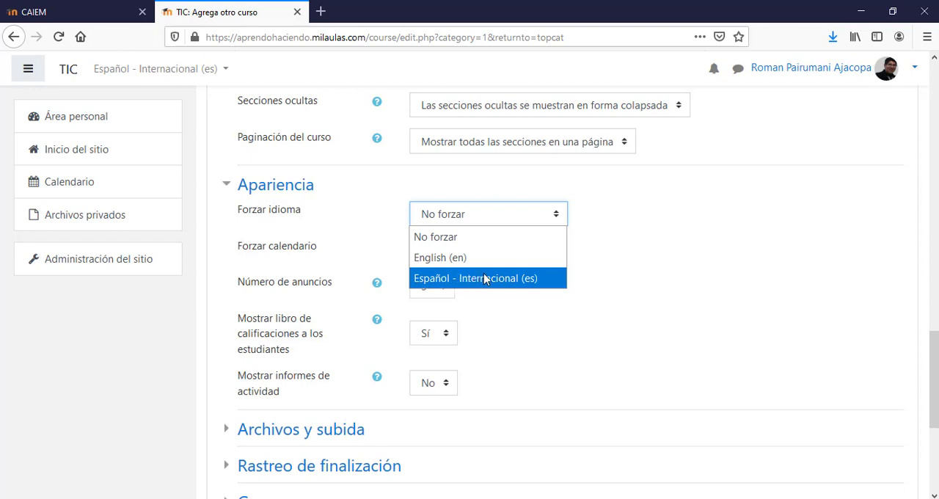
click(472, 279)
click(668, 251)
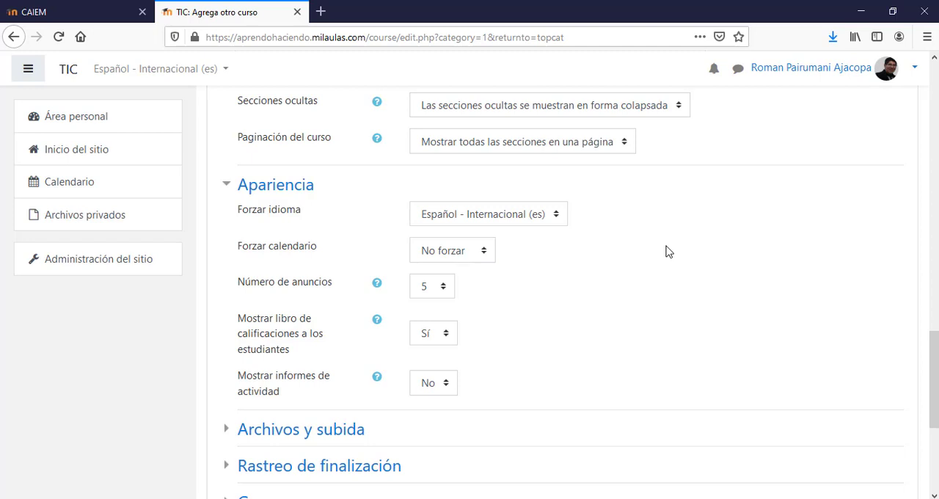
click(475, 256)
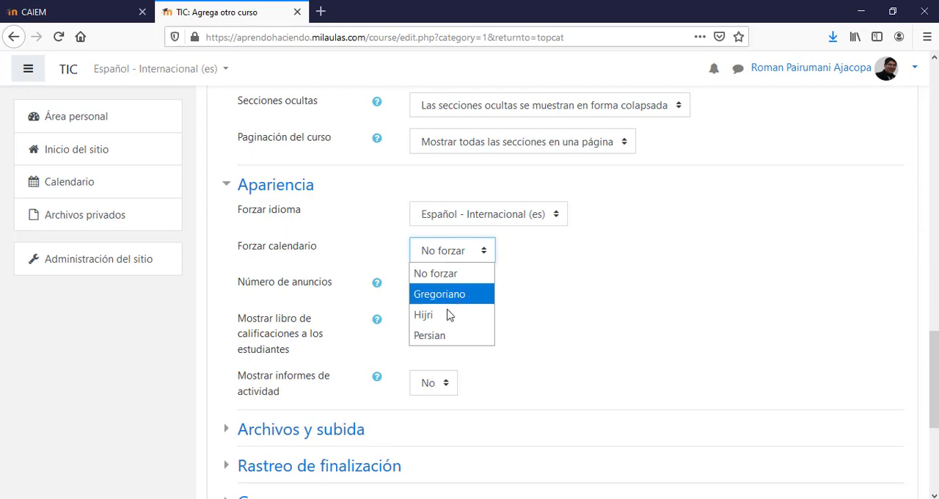
click(576, 293)
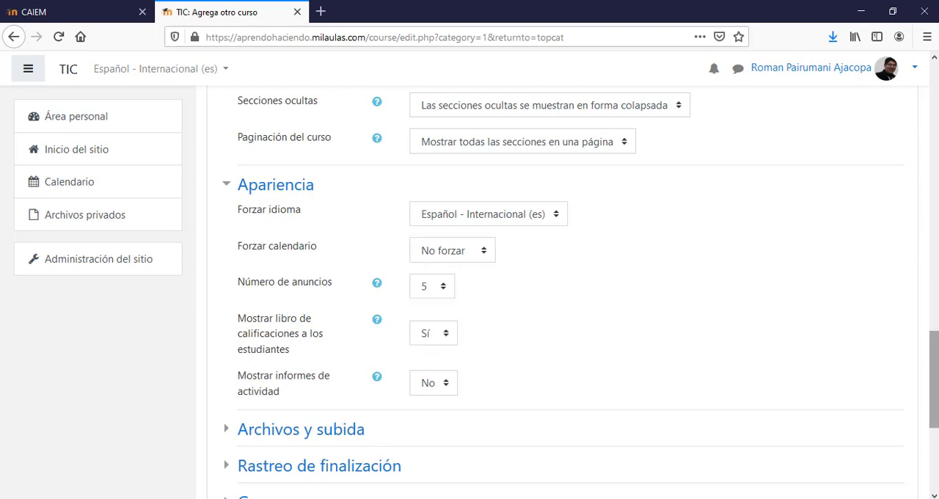
- Set the display of activity reports to Sí in the appearance settings
drag(935, 347, 935, 376)
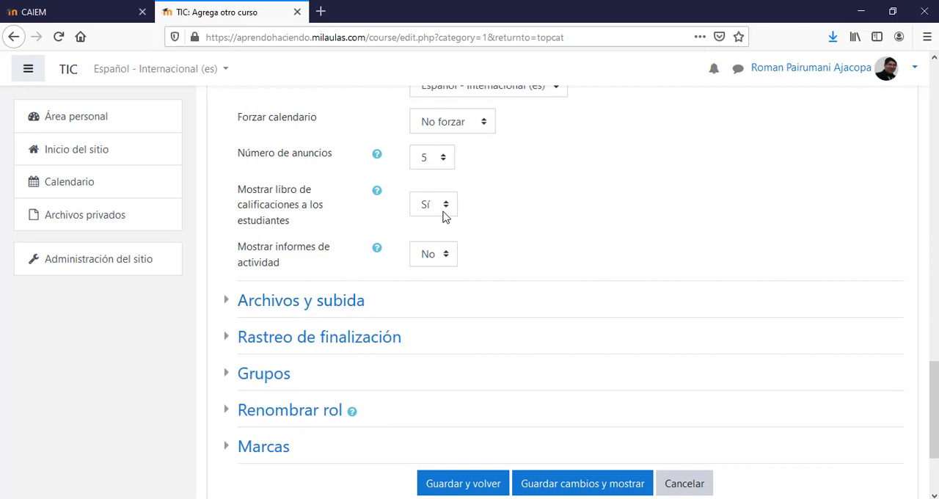
click(446, 254)
click(429, 298)
- Examine the available maximum sizes for user-uploaded files in the Archivos y subida section without changing the limit
scroll(572, 293, down, 2)
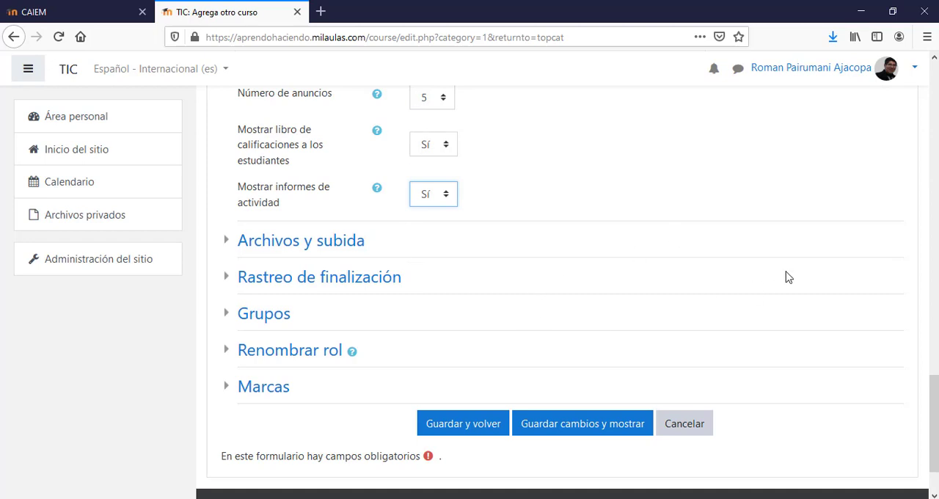
click(230, 248)
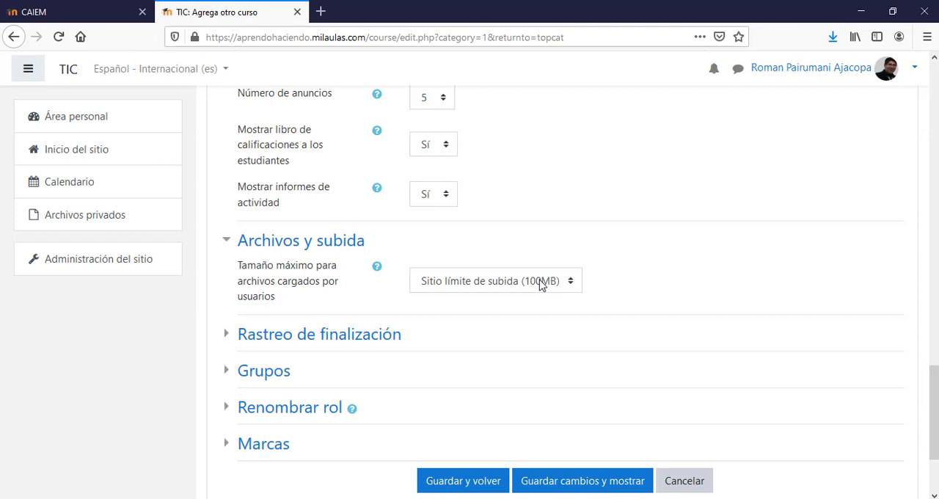
click(573, 288)
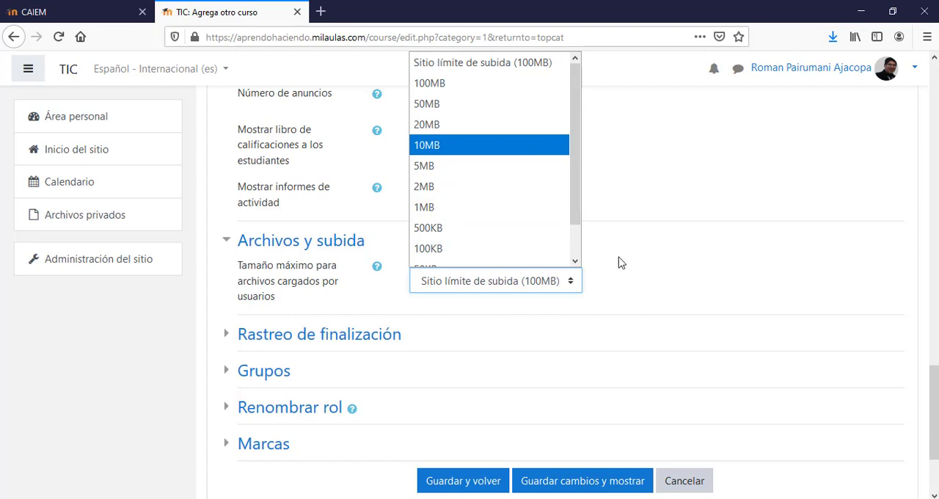
click(679, 279)
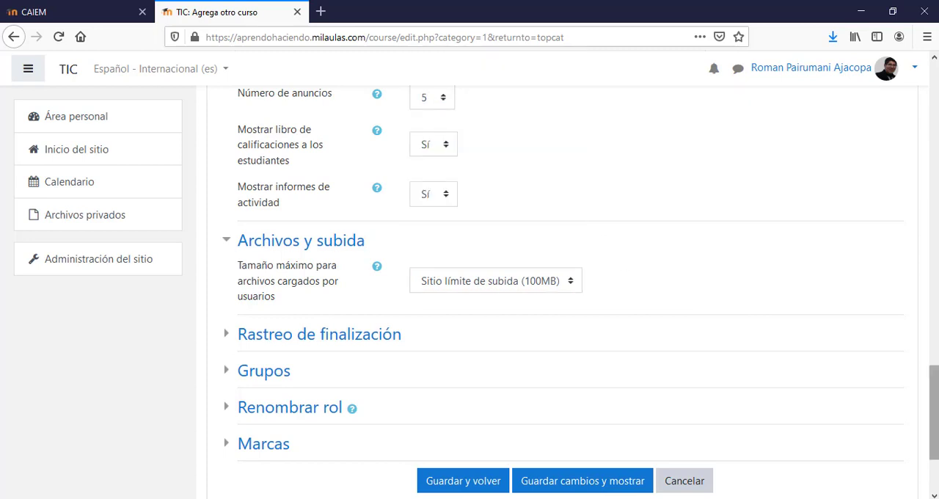
- Check the completion tracking options without changing them and expand the Grupos settings
scroll(432, 243, down, 3)
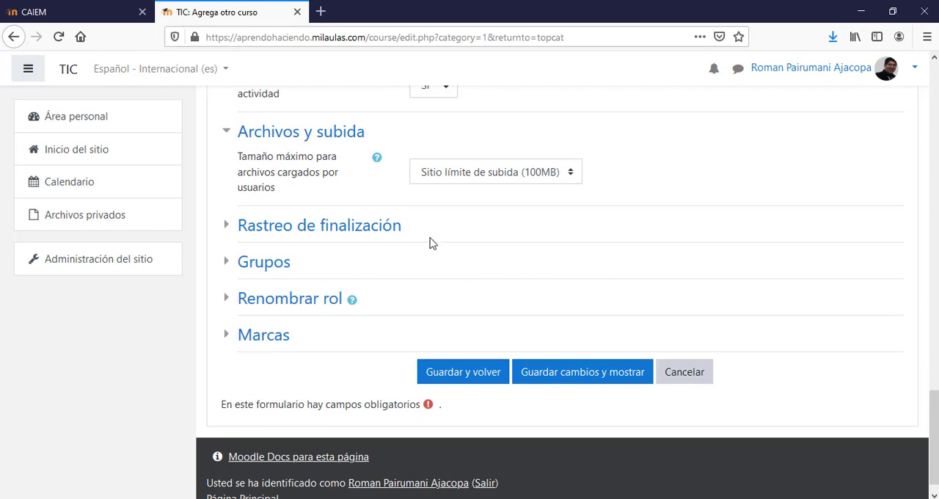
click(230, 230)
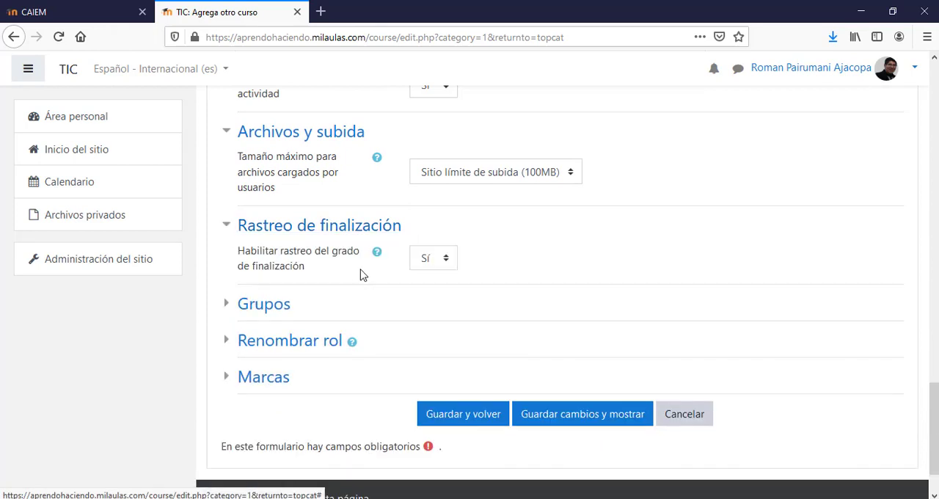
click(445, 262)
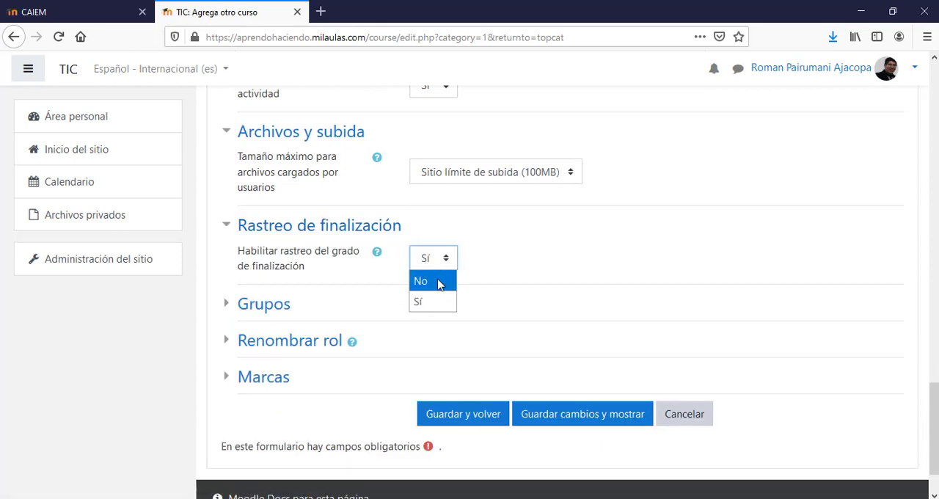
click(546, 260)
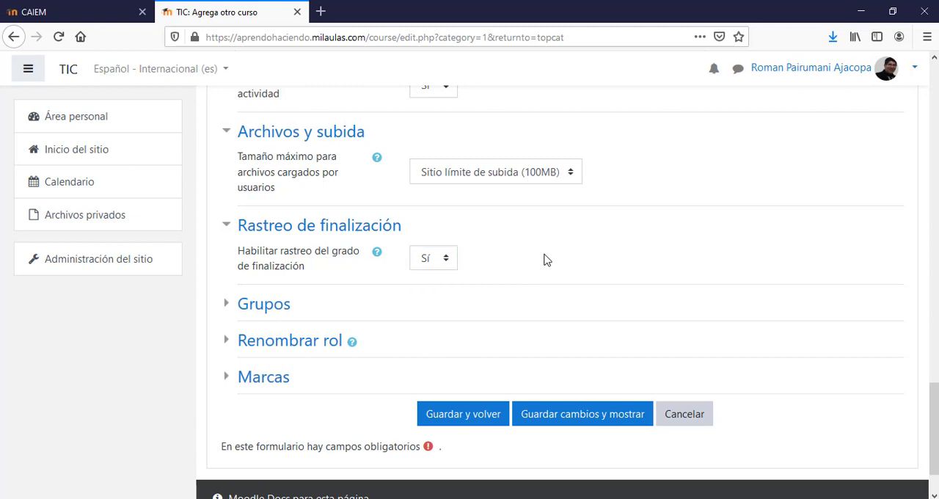
click(230, 313)
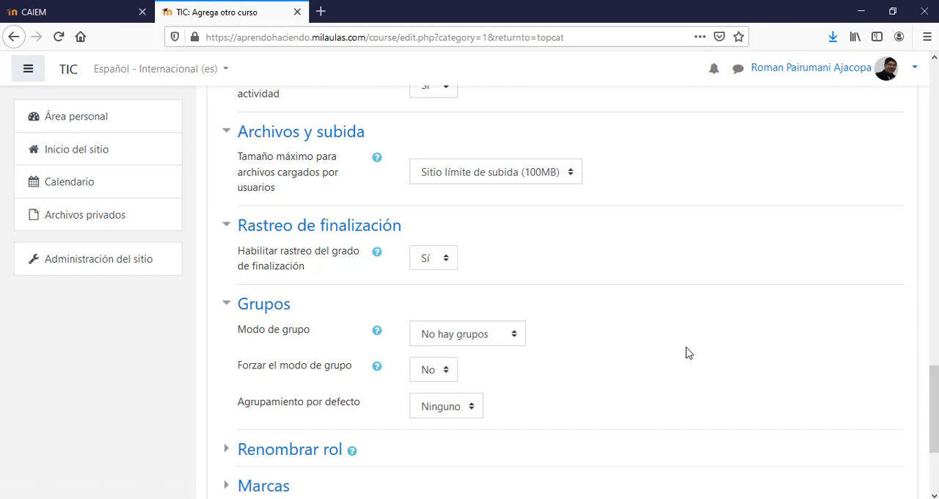
- Examine the custom word fields in the Renombrar rol section, leaving the one for 'Gestor' empty
scroll(686, 353, down, 3)
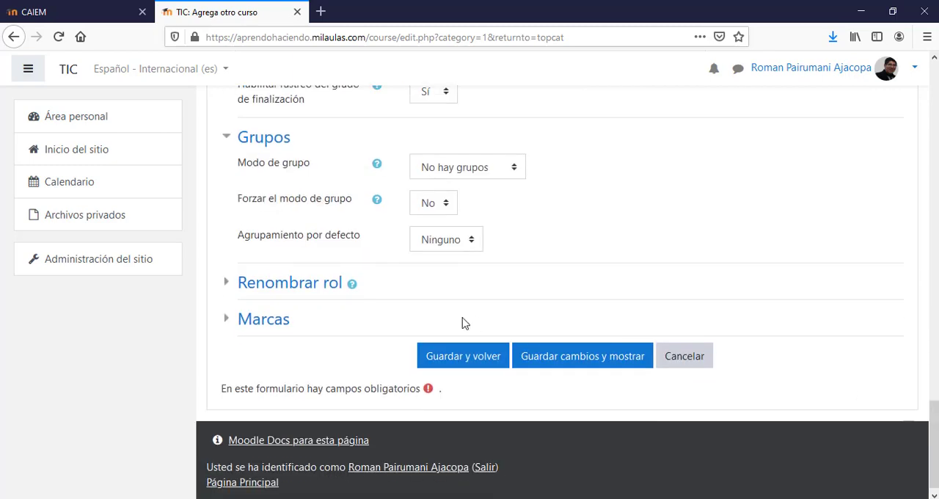
click(229, 291)
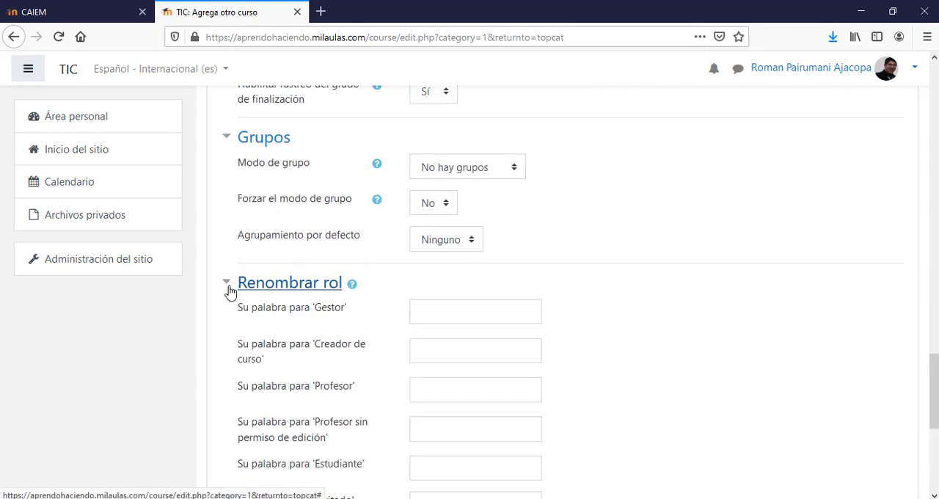
scroll(932, 447, down, 3)
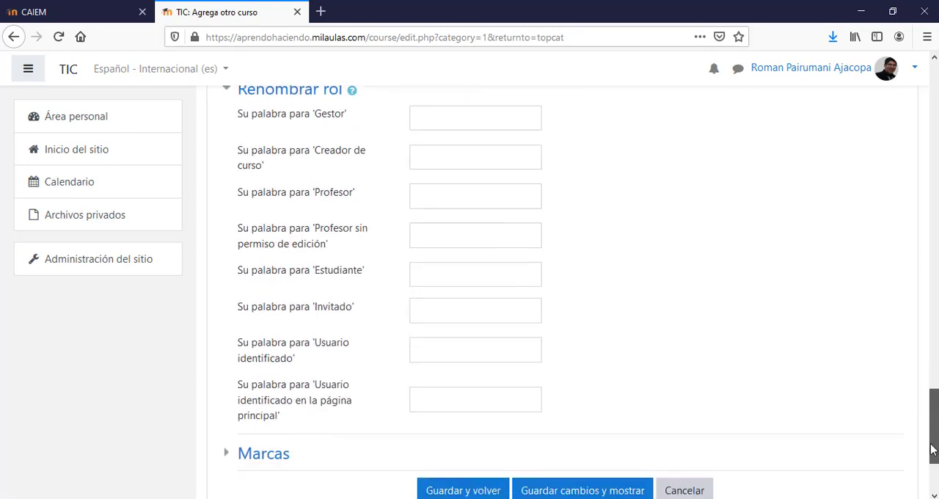
drag(933, 447, 932, 445)
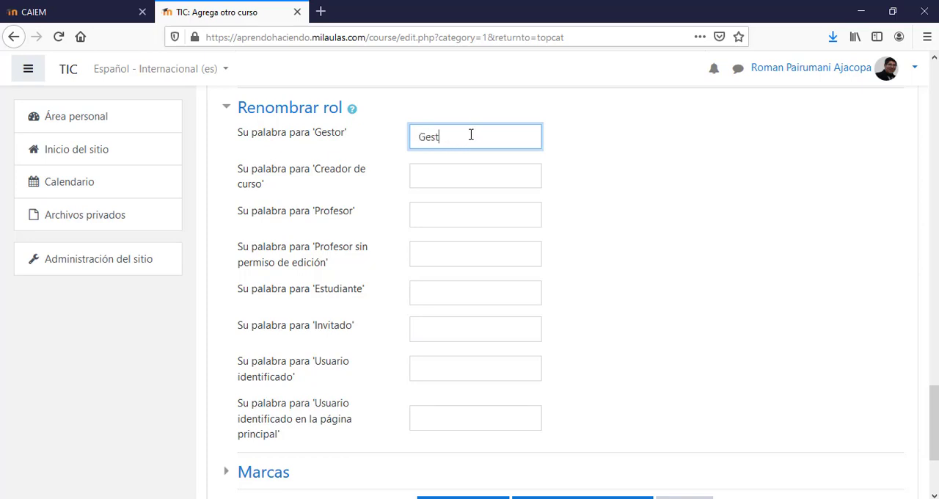
drag(471, 135, 406, 135)
key(BackSpace)
drag(935, 426, 937, 455)
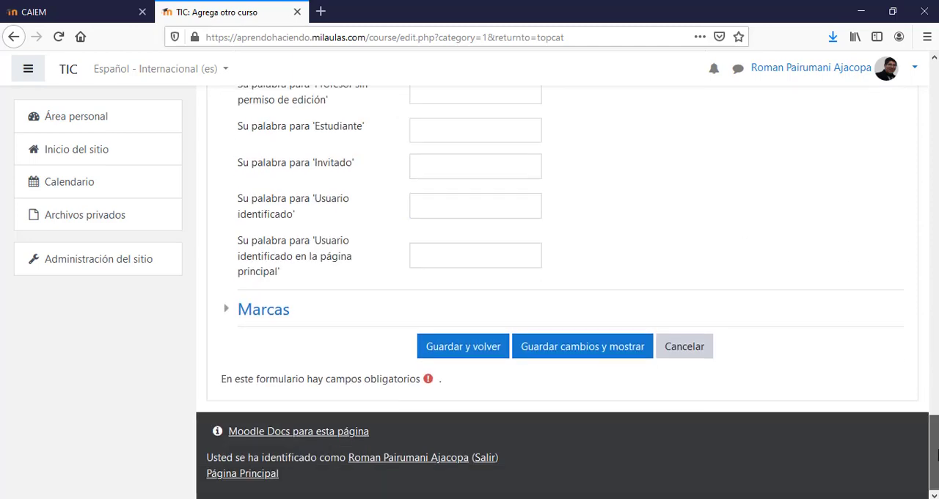
- Check the tag suggestions in the Marcas section without adding any tag
click(226, 316)
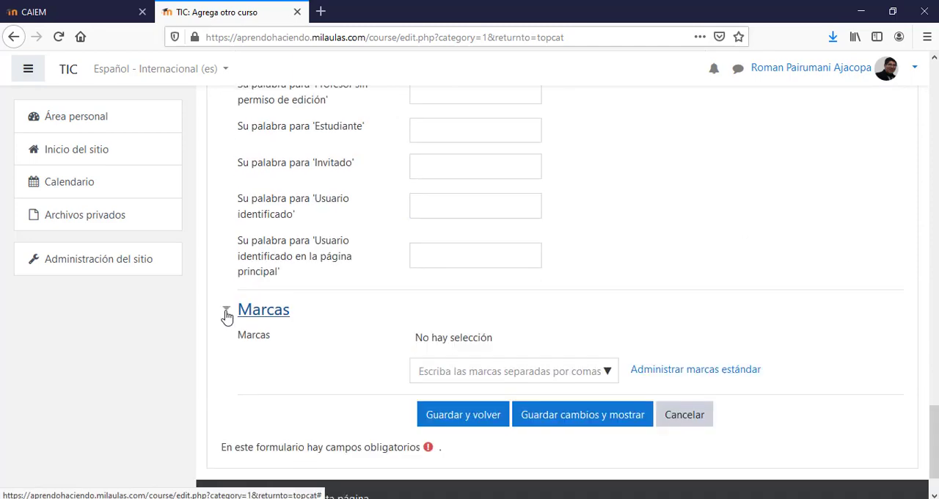
click(609, 373)
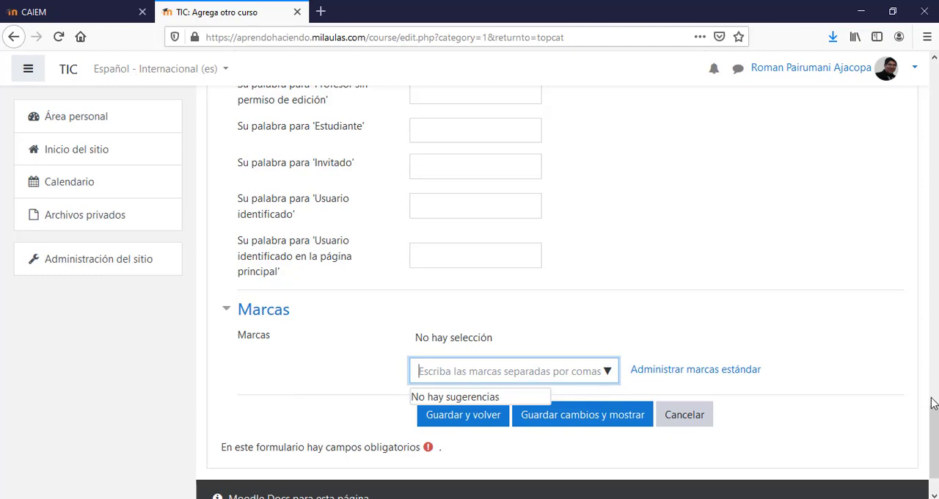
drag(932, 402, 921, 468)
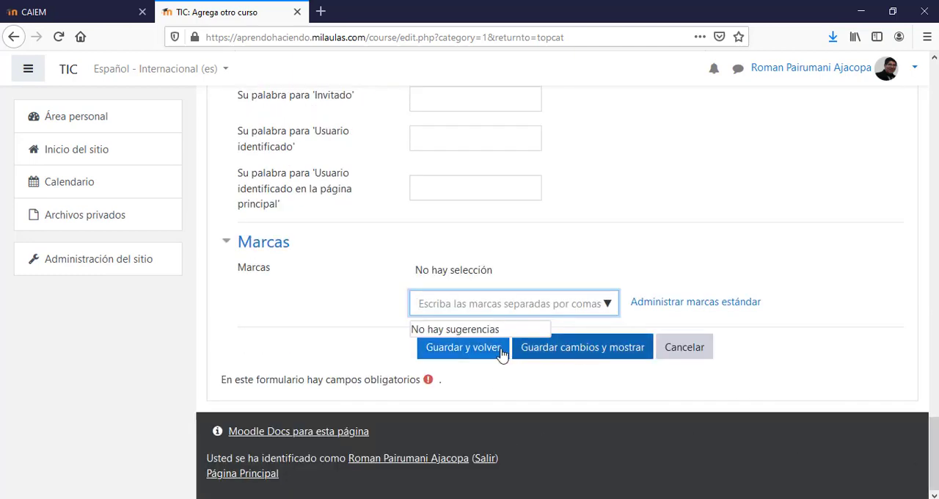
- Save the new course and return, giving it the unique short name TIC-21
click(478, 356)
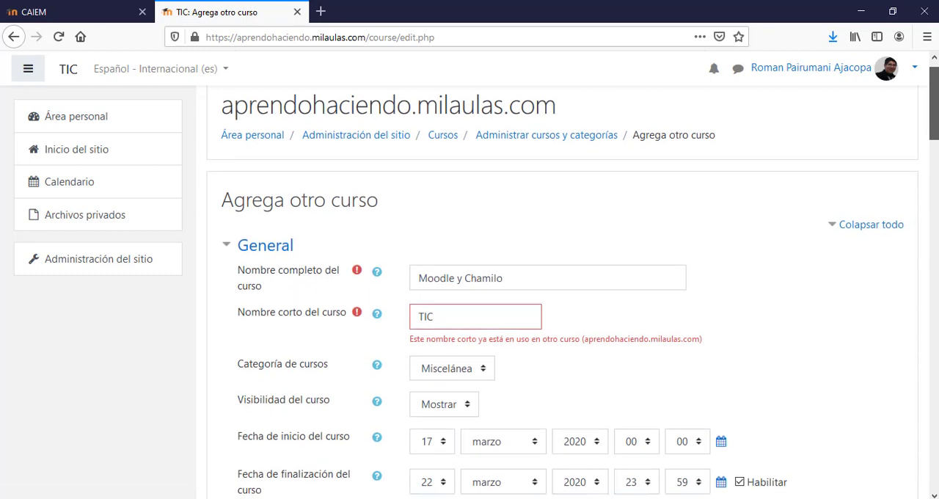
click(446, 317)
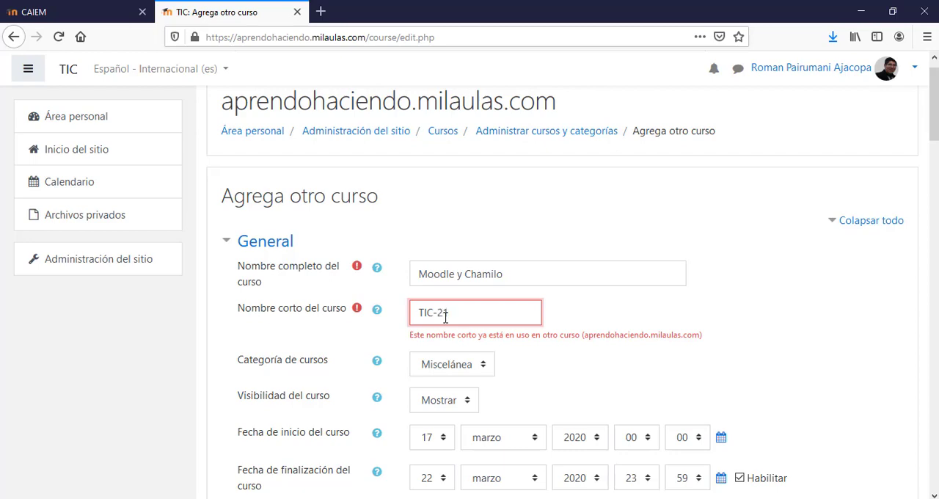
drag(933, 118, 902, 466)
click(466, 415)
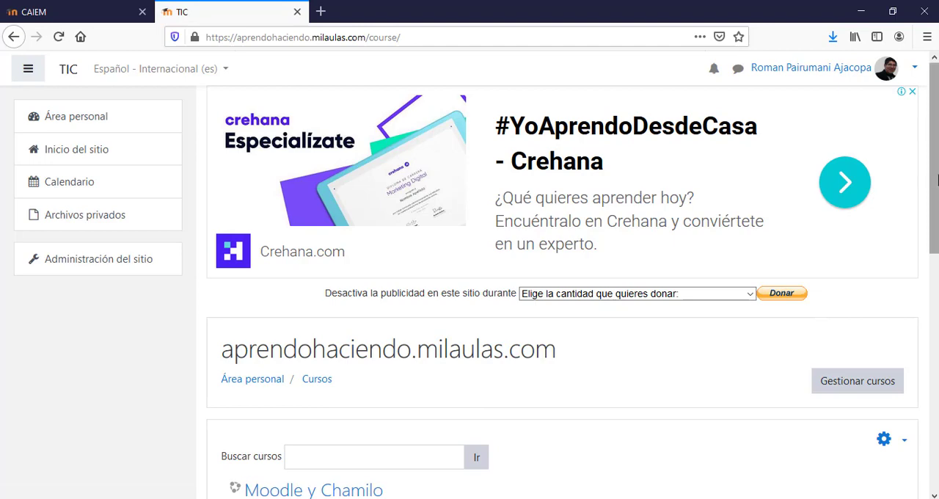
- Open the Moodle y Chamilo course from the available courses on the site home and dismiss the Bienvenida tour
drag(936, 181, 937, 317)
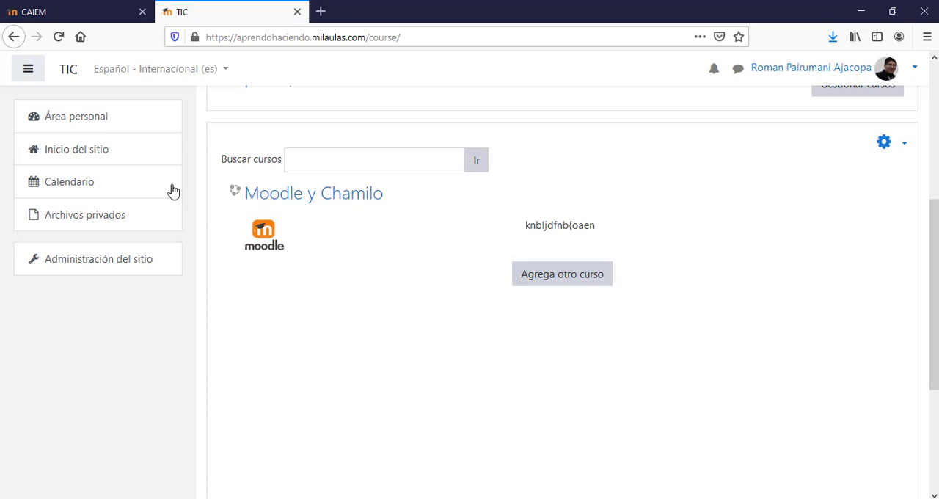
click(96, 158)
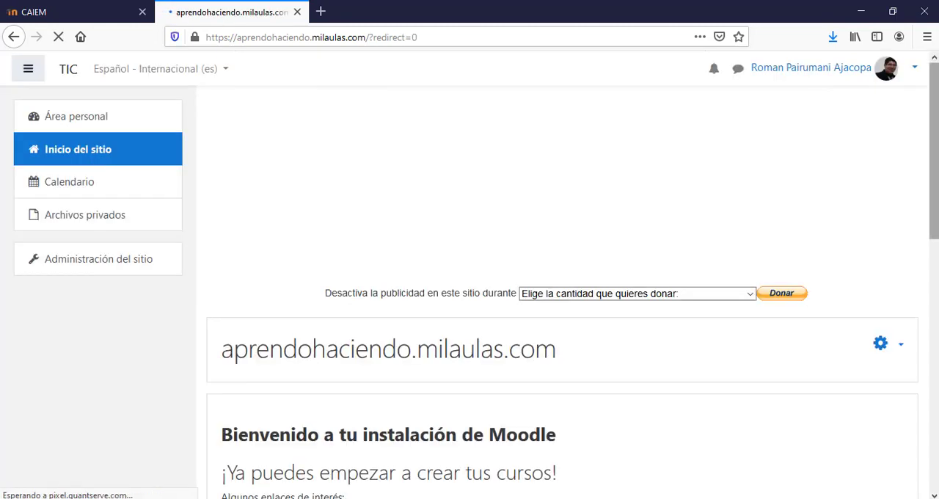
drag(937, 115, 934, 358)
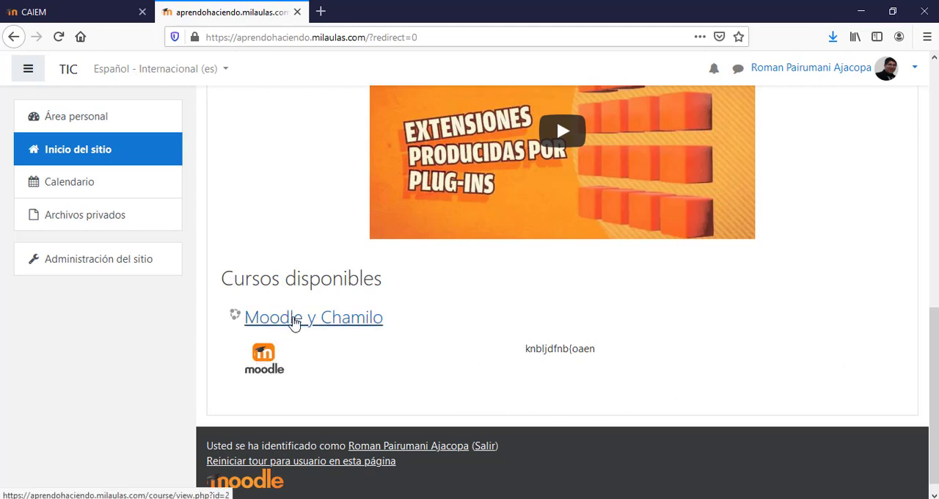
click(295, 323)
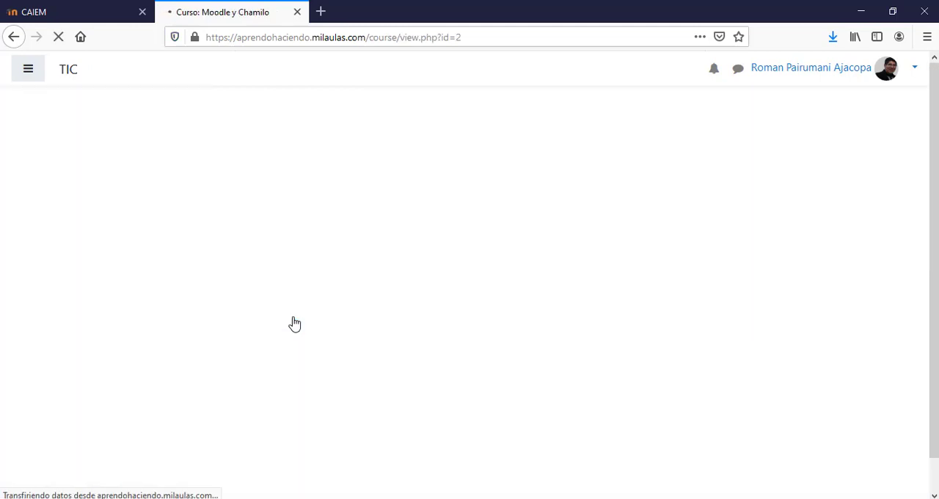
drag(934, 222, 924, 321)
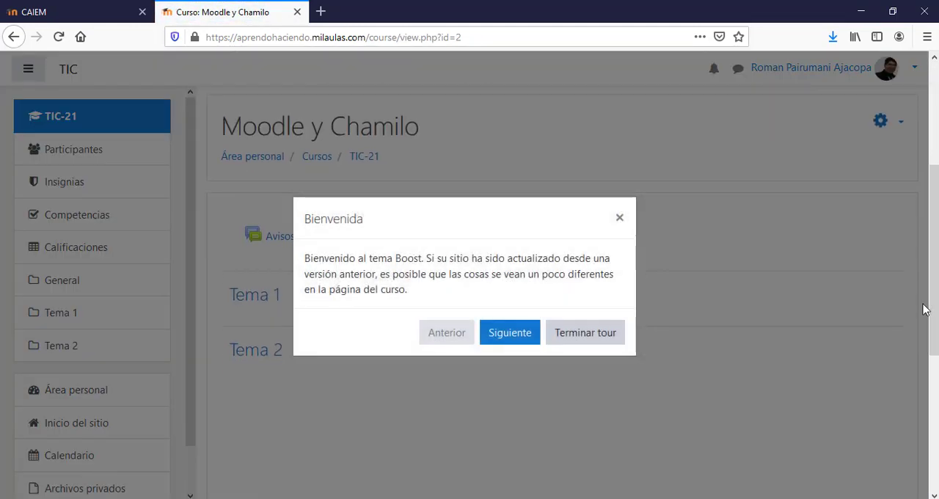
click(620, 220)
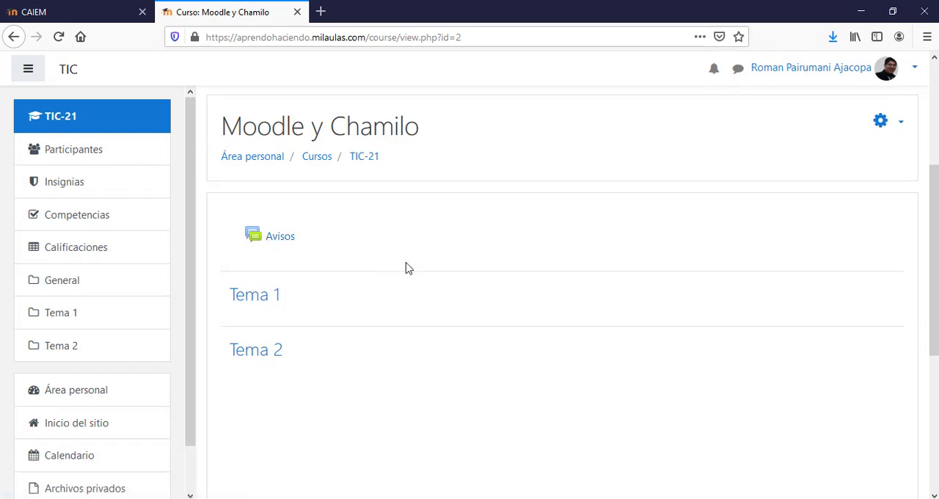
- Examine the course page's topic sections and the available course administration options
mouse_move(935, 257)
mouse_down()
mouse_move(934, 364)
mouse_move(934, 226)
mouse_move(935, 273)
mouse_move(934, 256)
mouse_up()
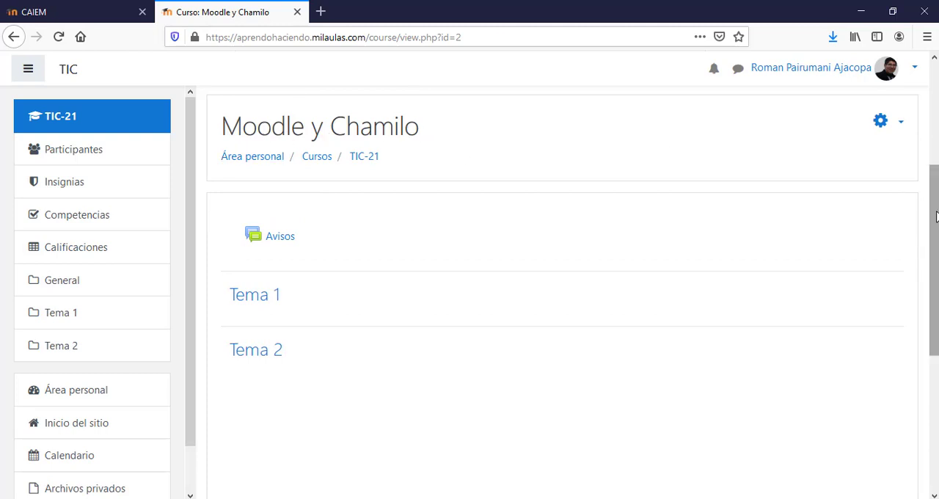
scroll(462, 243, down, 2)
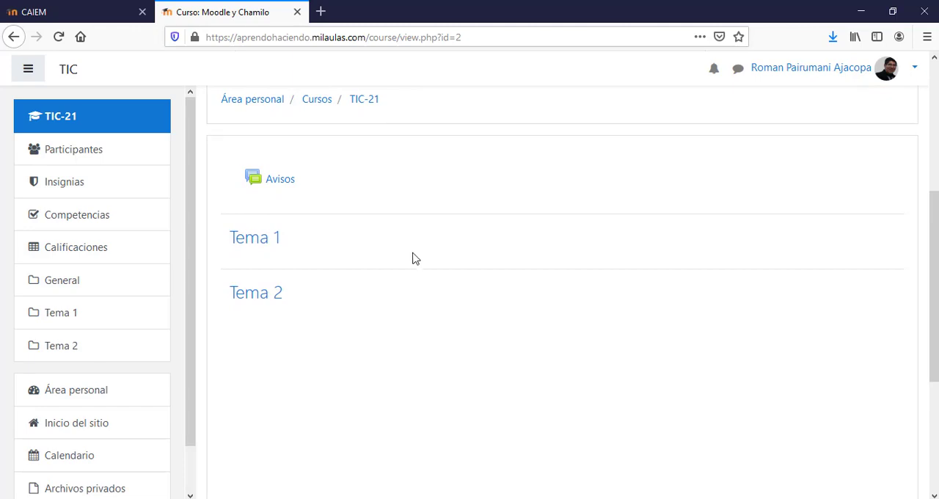
drag(935, 251, 935, 213)
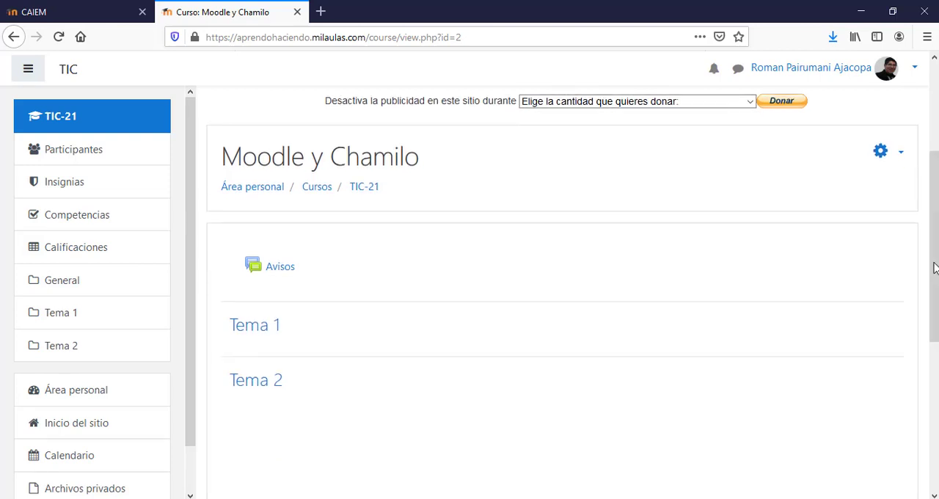
click(902, 155)
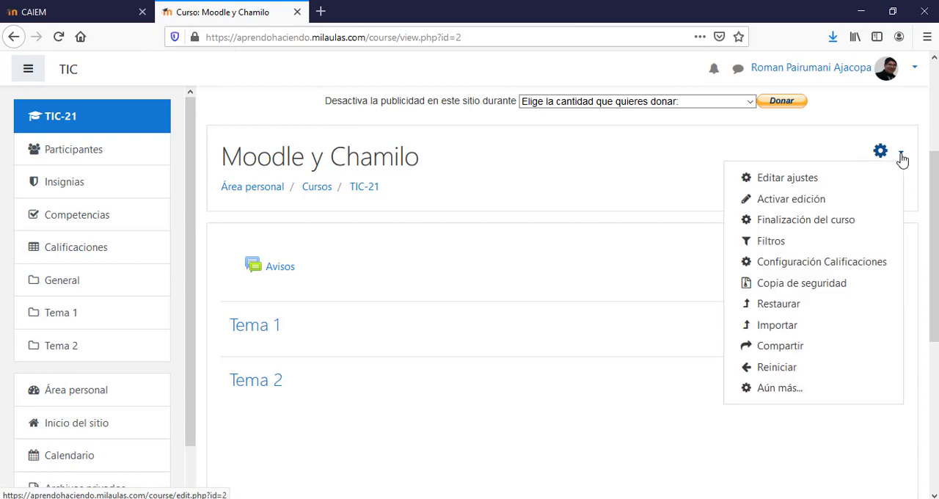
click(540, 273)
click(252, 327)
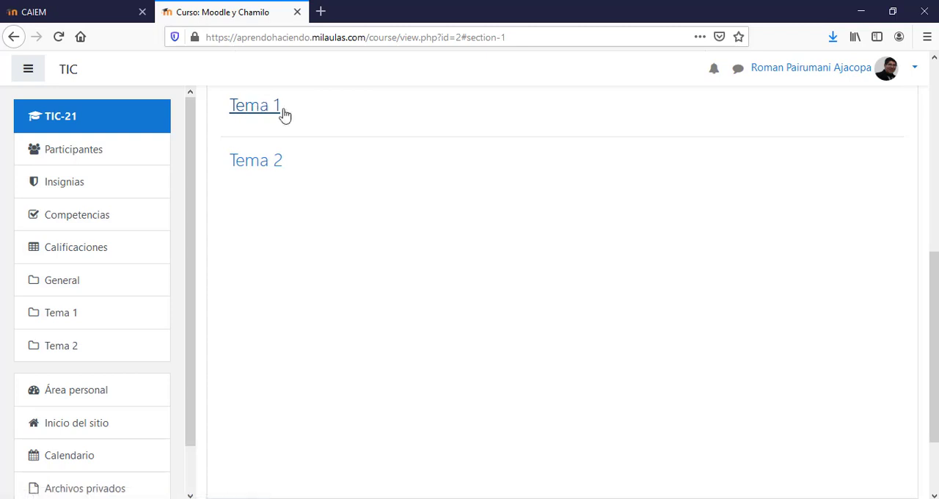
drag(935, 319, 937, 208)
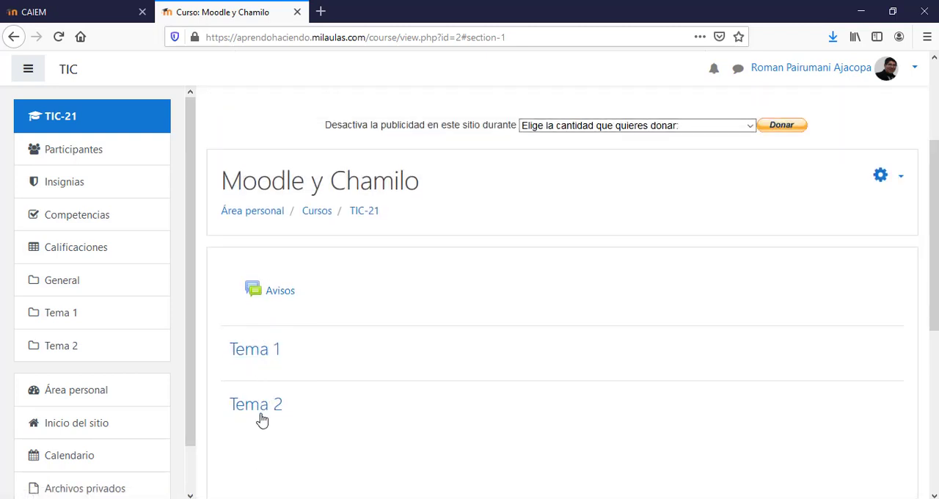
- Turn on course editing and add 1 section below Tema 2
click(902, 181)
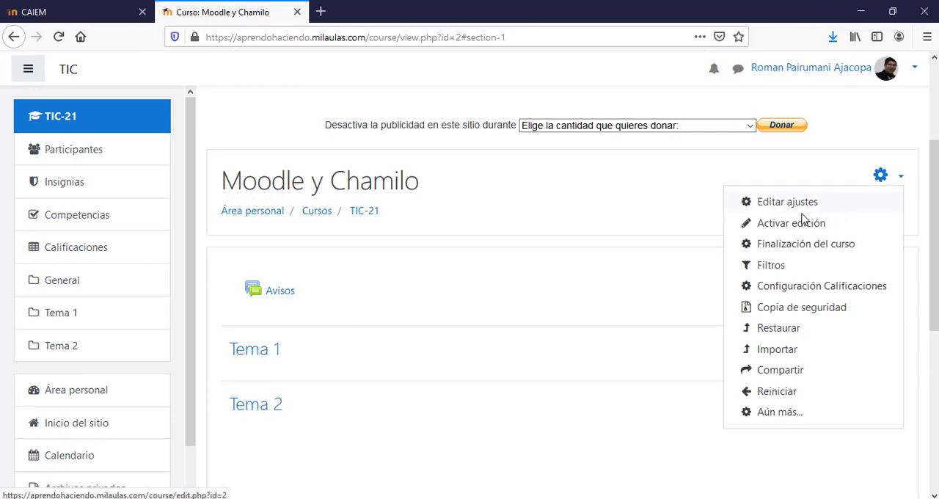
click(786, 230)
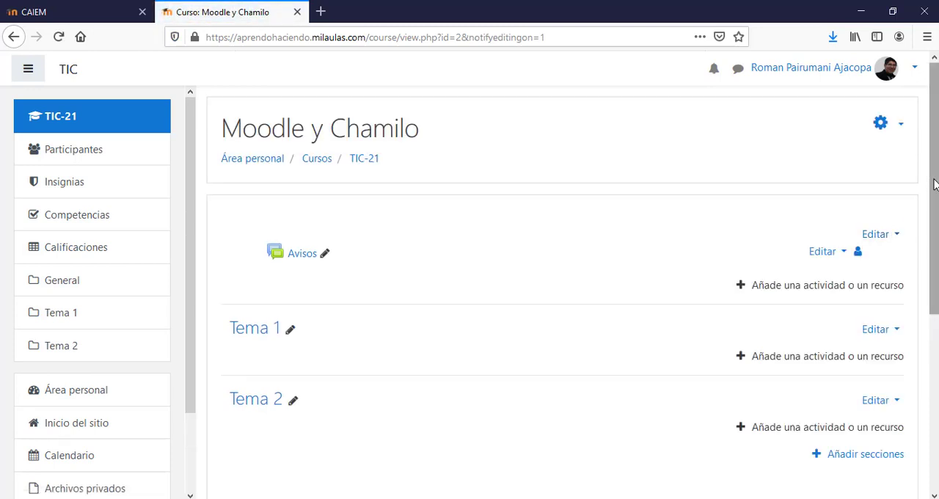
drag(935, 185, 936, 218)
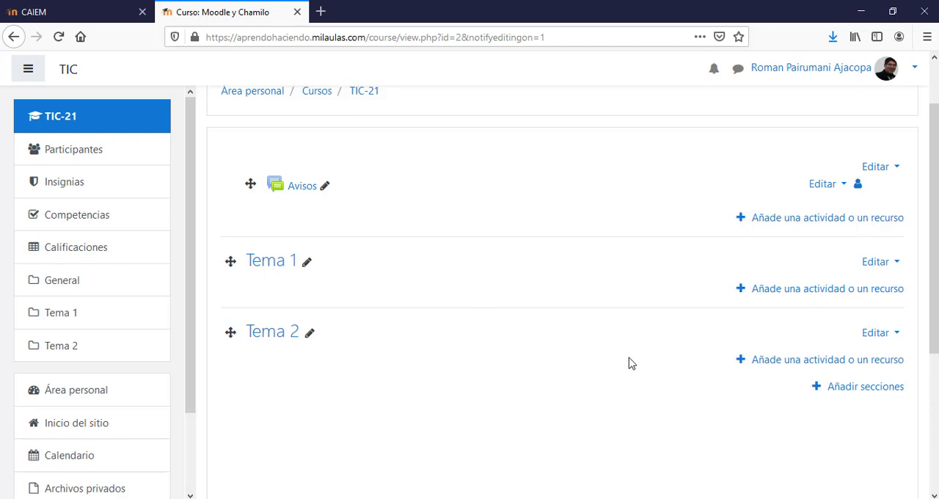
click(858, 392)
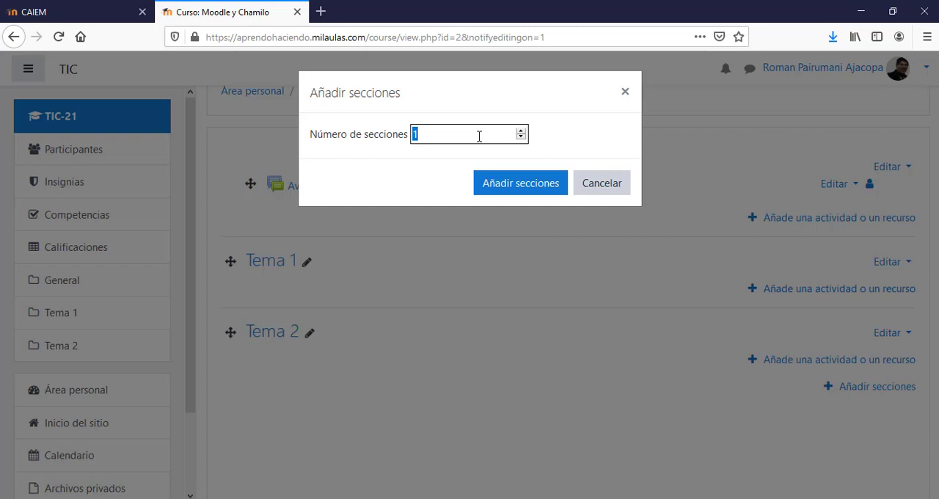
click(516, 189)
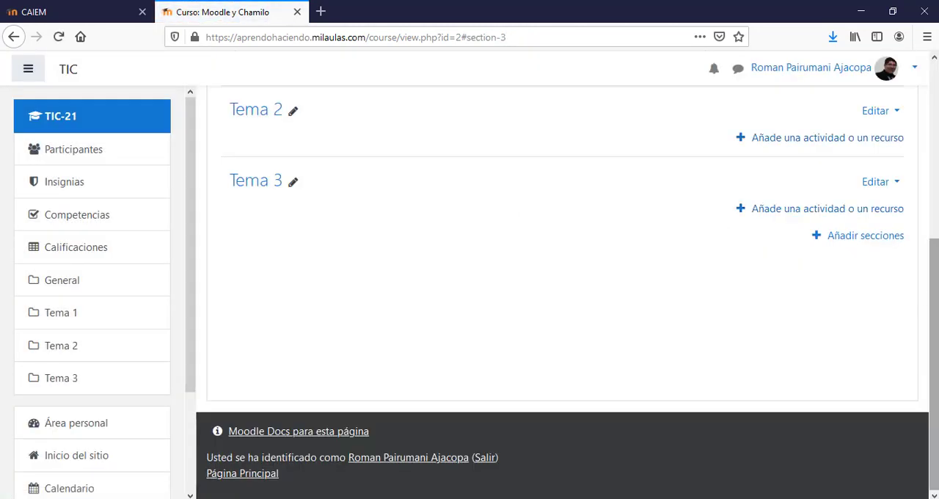
- Rename the section Tema 1 as "Día 1"
drag(934, 363, 935, 264)
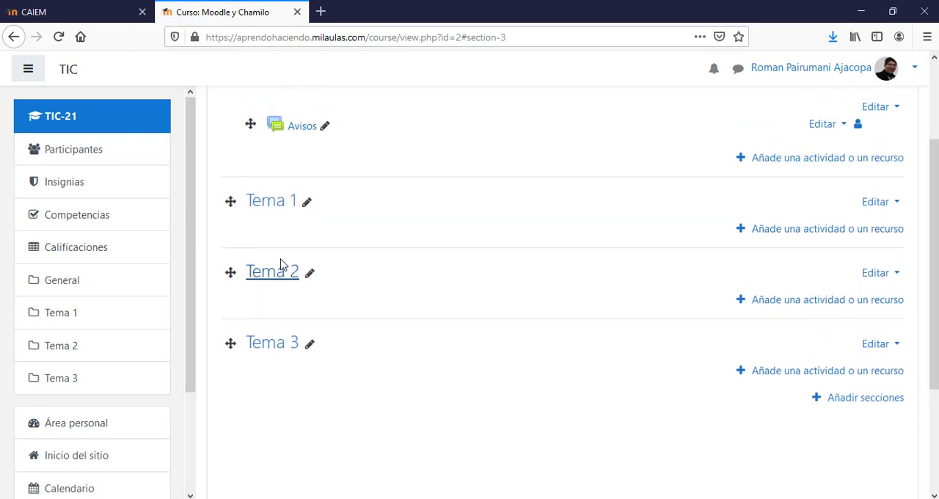
click(309, 205)
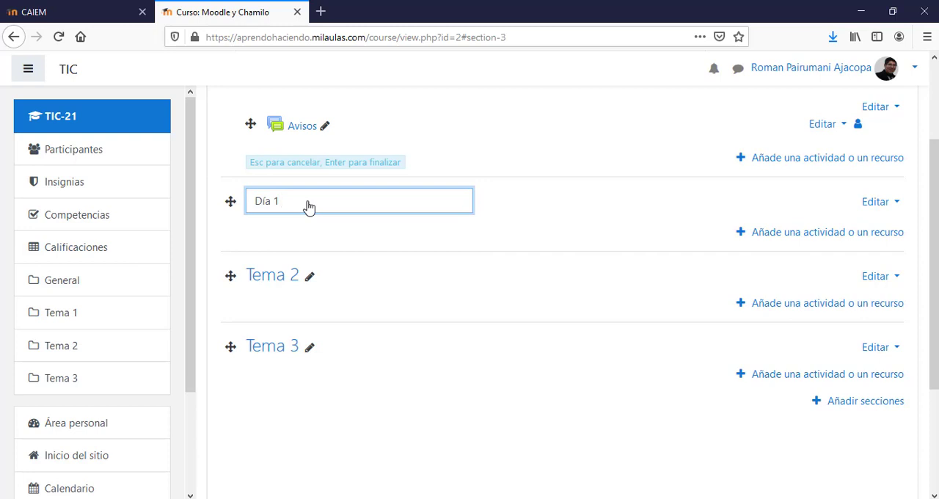
key(Return)
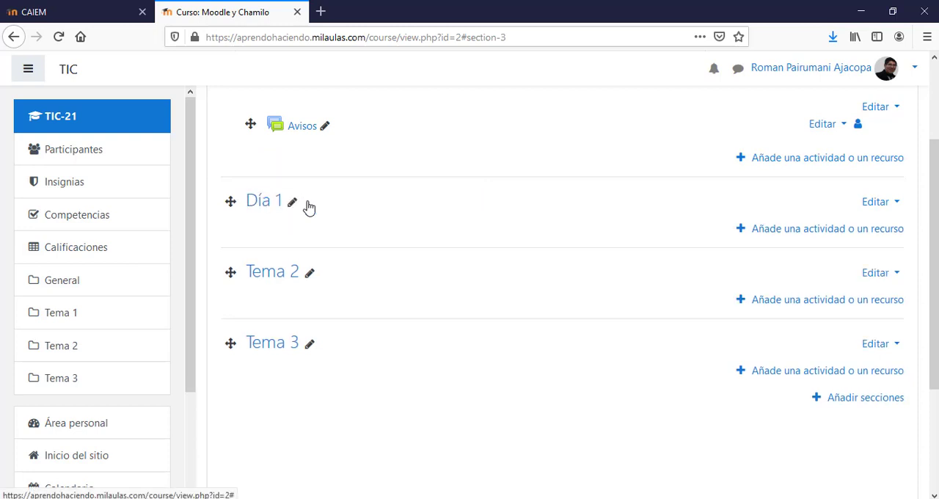
click(311, 276)
text(Día2)
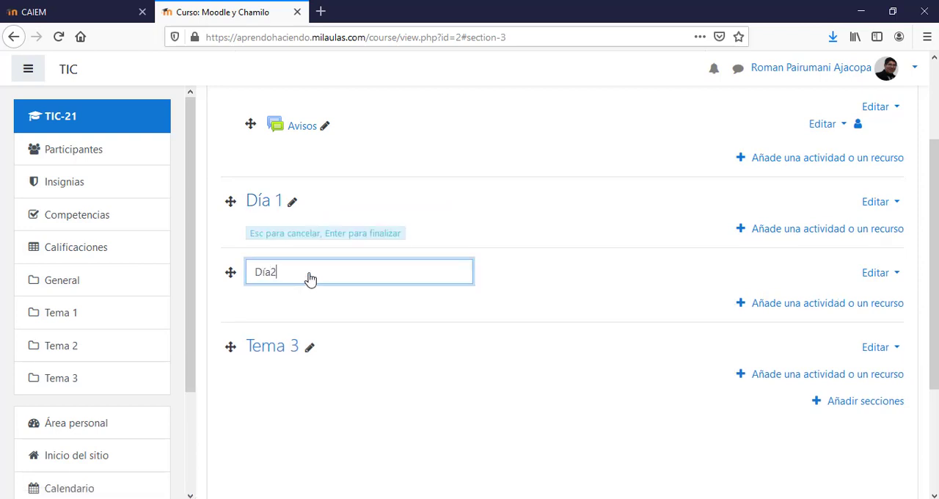
key(Escape)
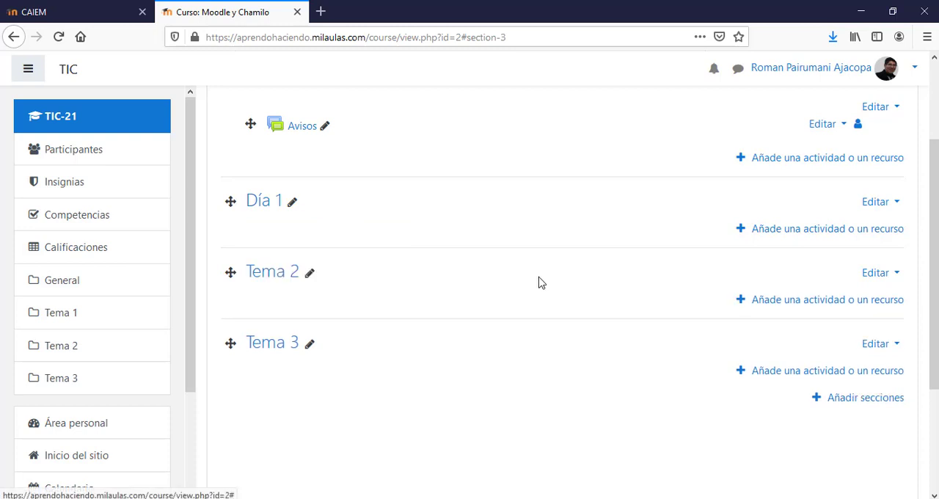
- Rename the section Tema 2 as "Día 2" and the section Tema 3 as "Día 3"
click(310, 274)
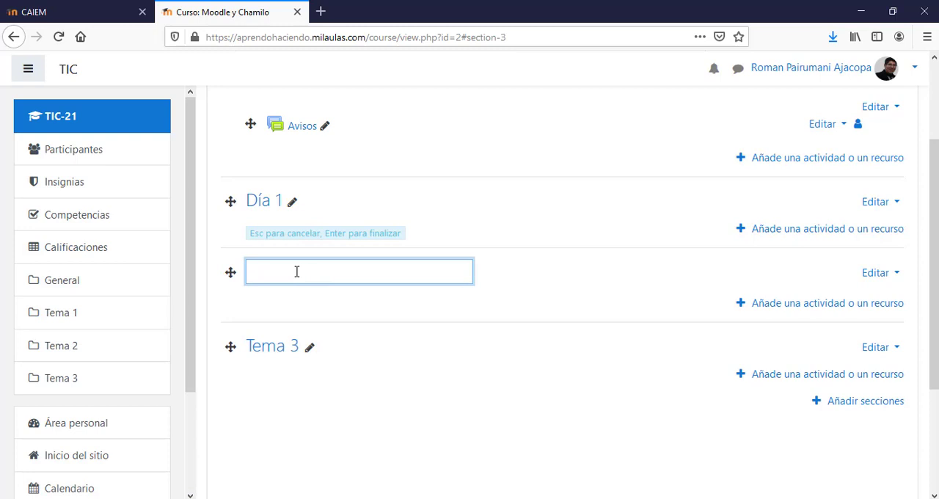
text(Día 2)
key(Return)
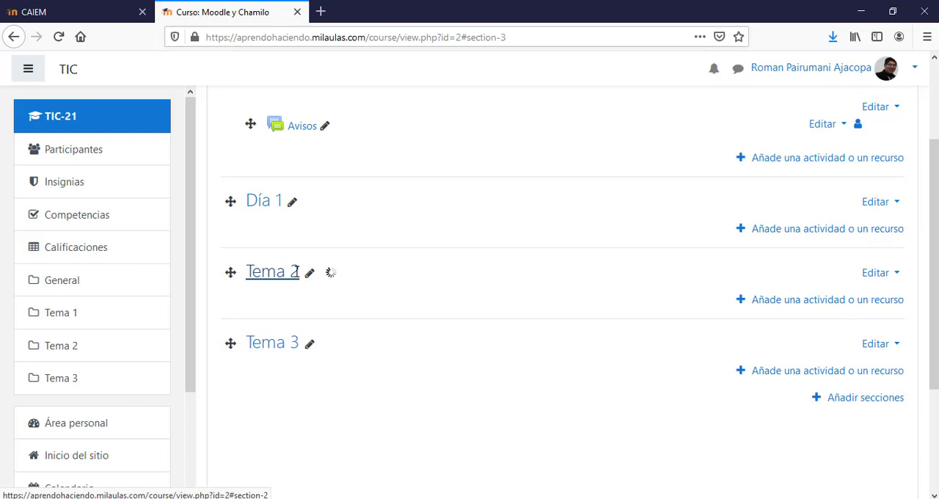
click(312, 348)
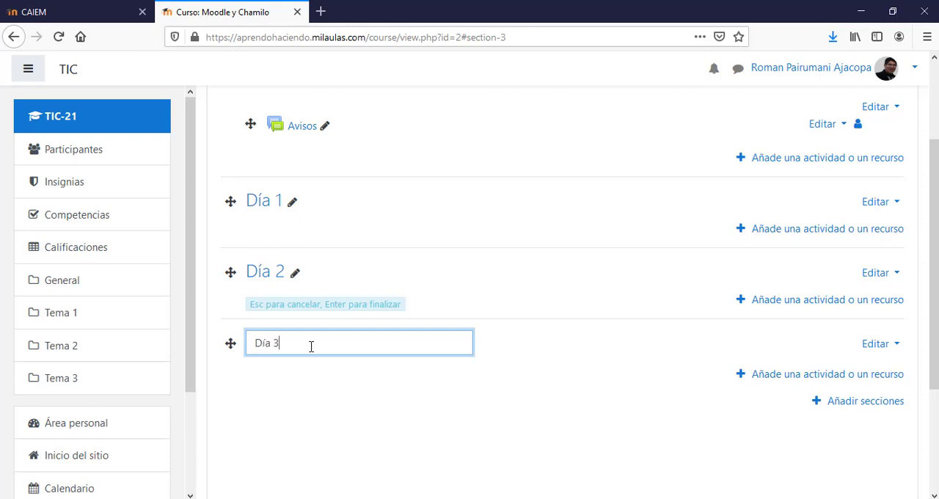
key(Return)
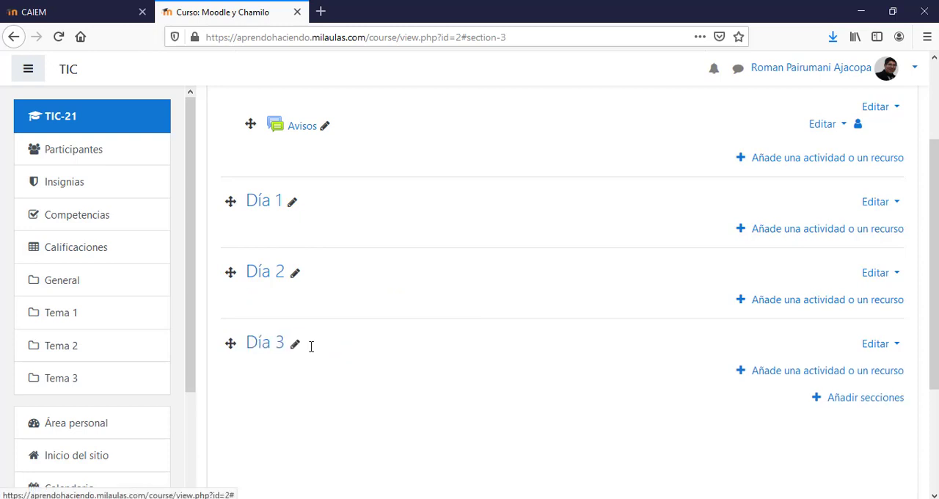